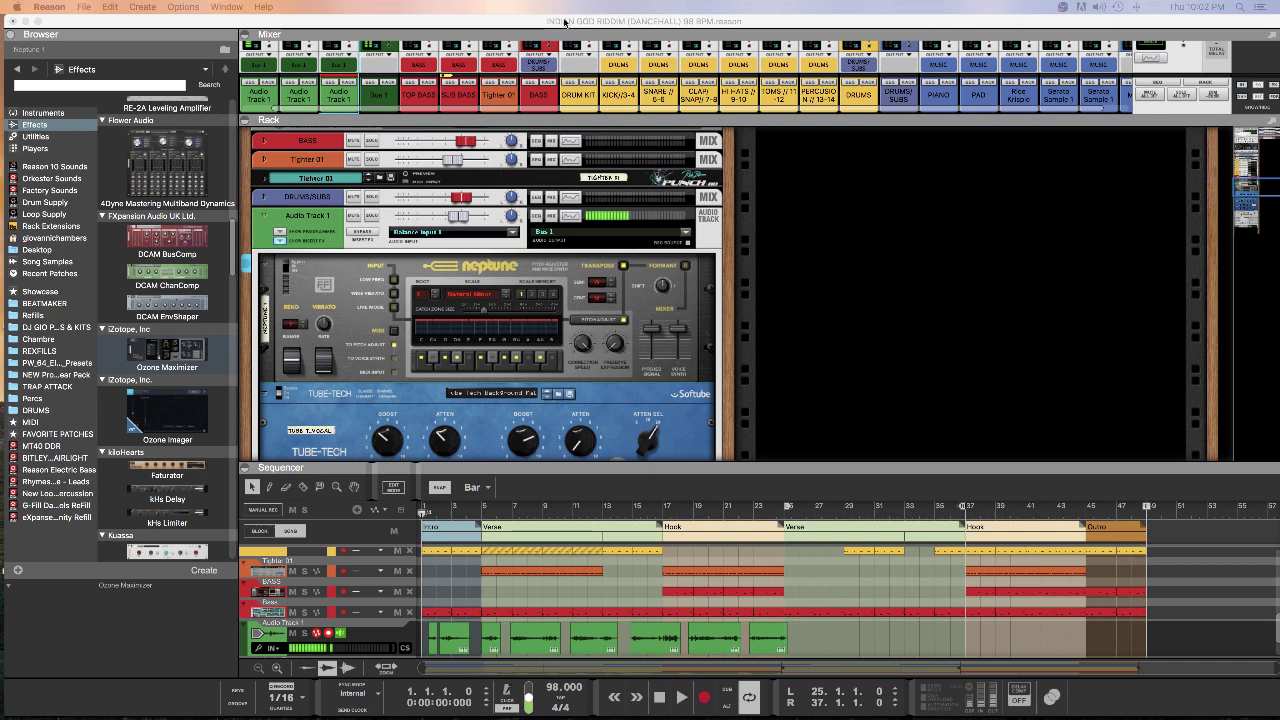
# Step: Look over the song's rack devices and the full track arrangement in the sequencer
pyautogui.click(564, 26)
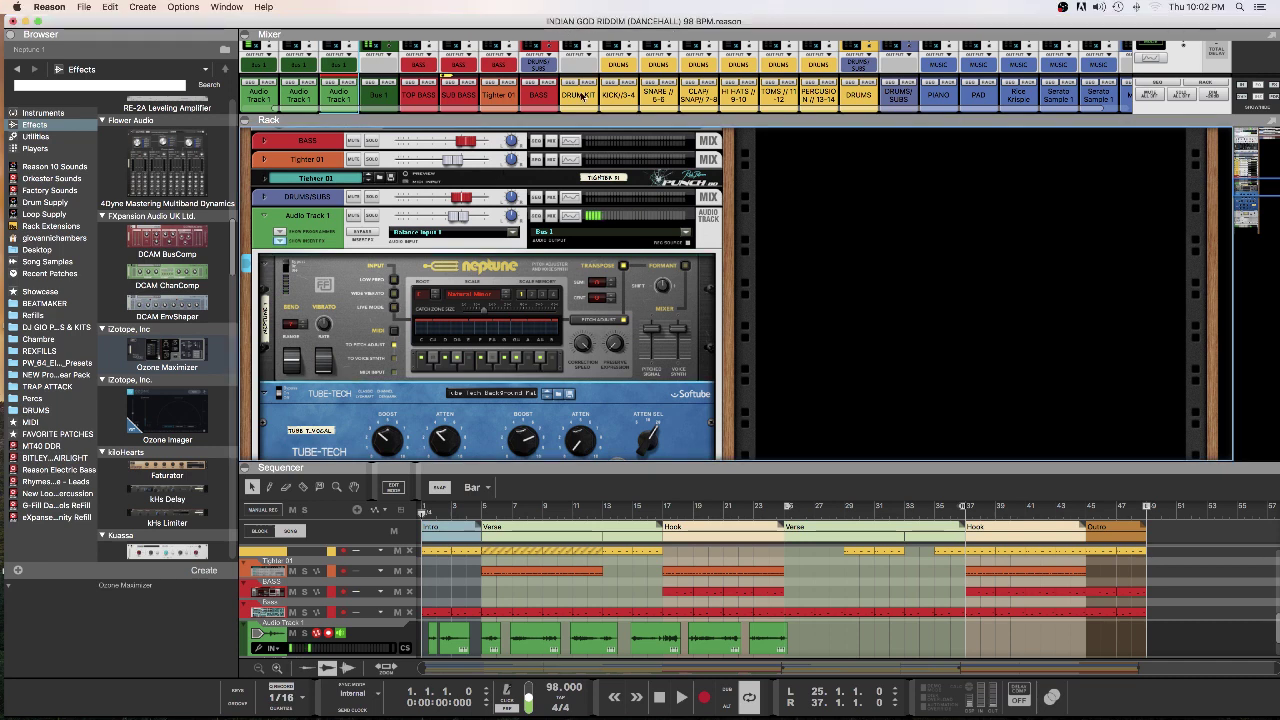
pyautogui.scroll(-10, 397, 325)
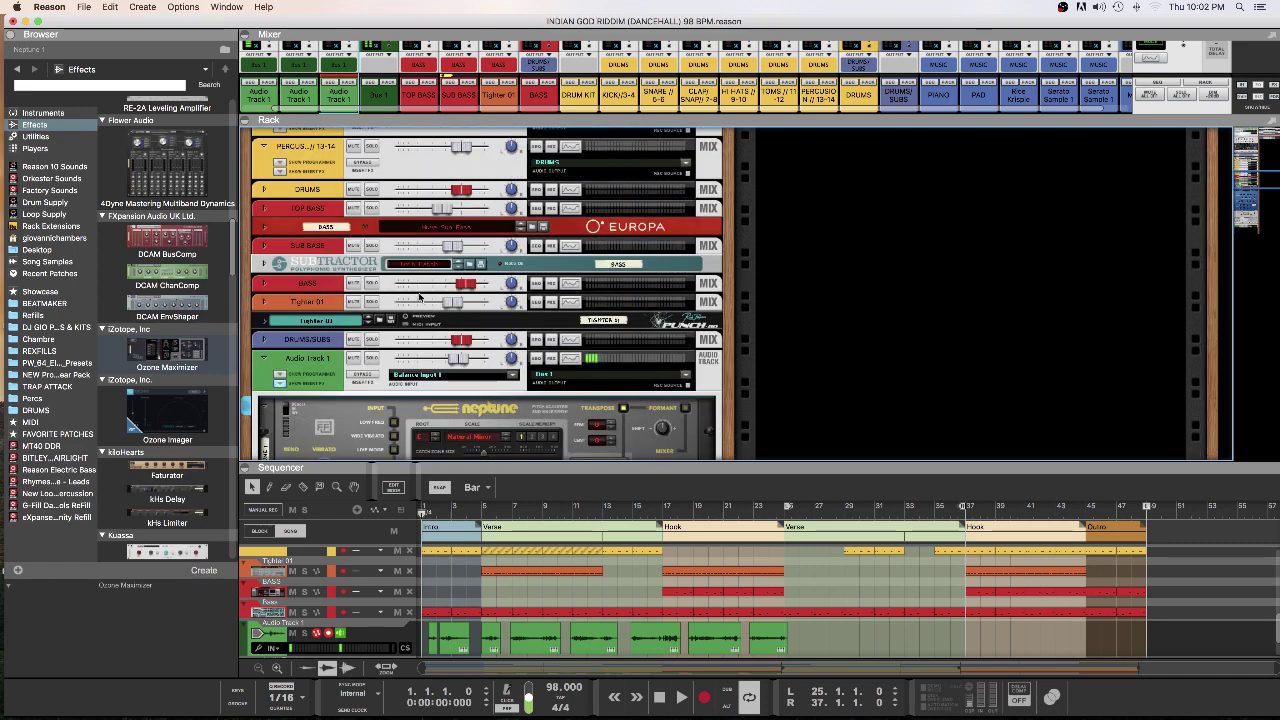
pyautogui.scroll(15, 415, 290)
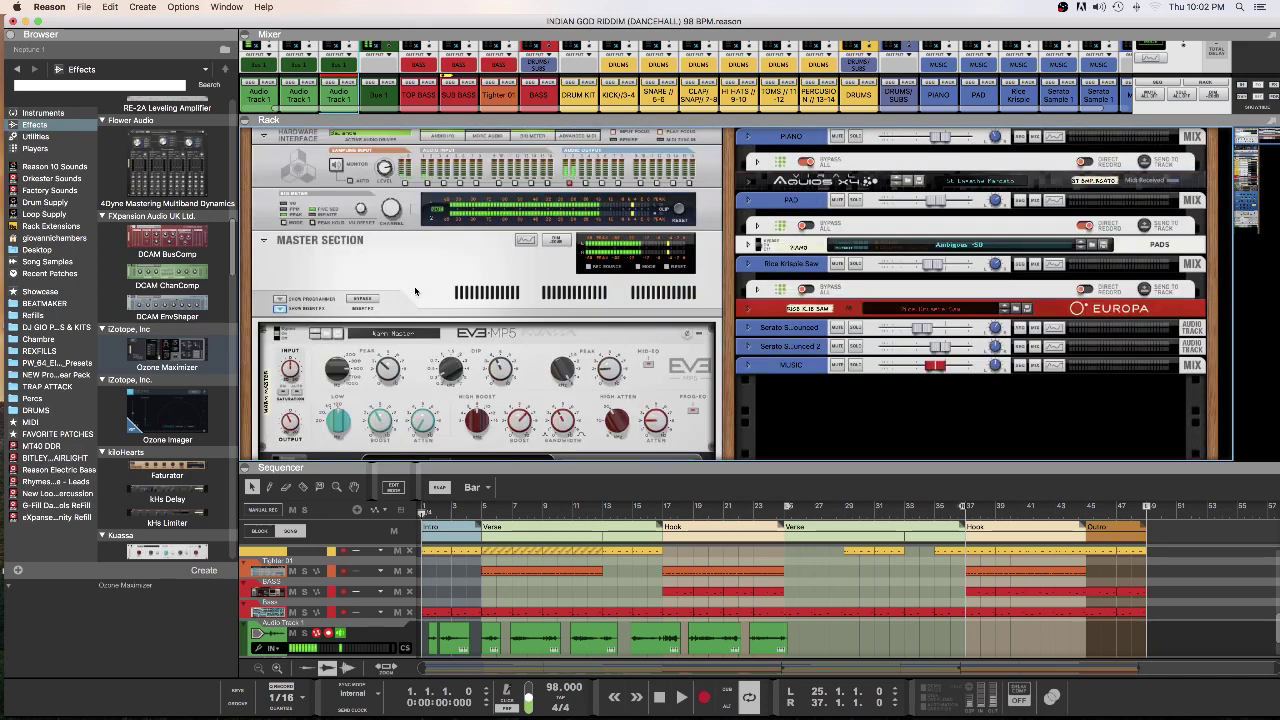
pyautogui.scroll(-5, 415, 290)
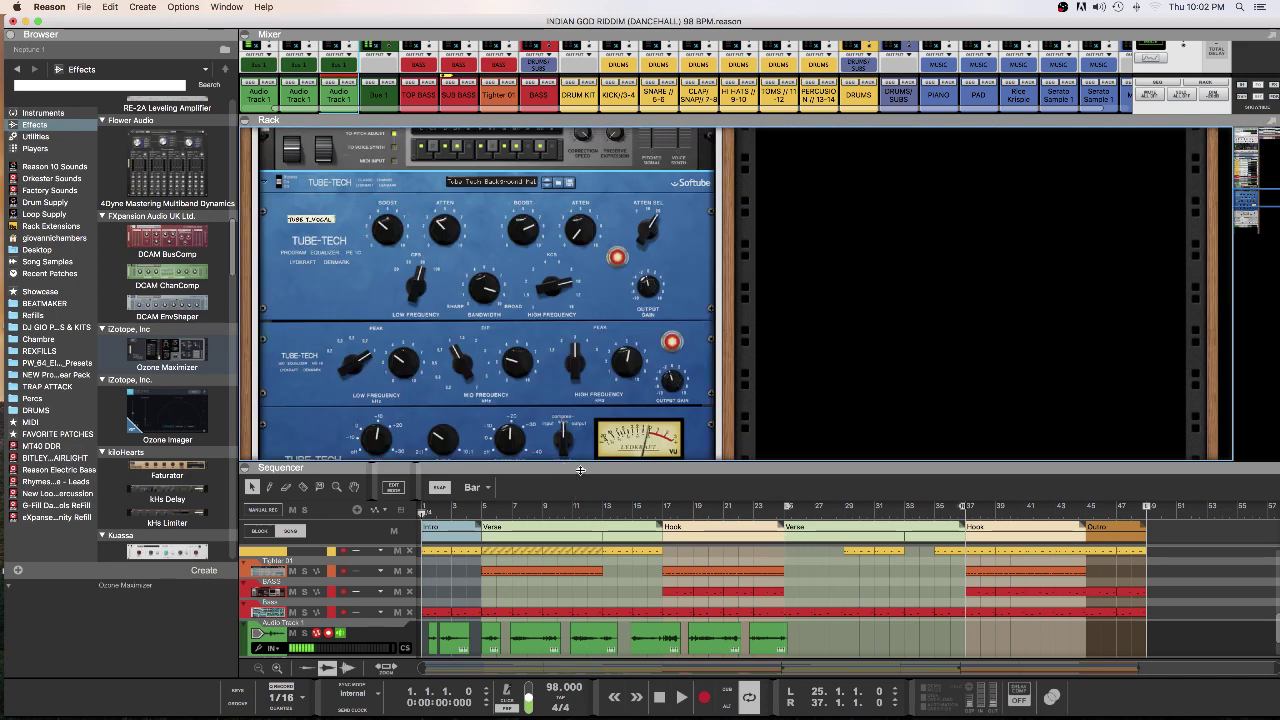
pyautogui.moveTo(582, 462); pyautogui.dragTo(595, 248)
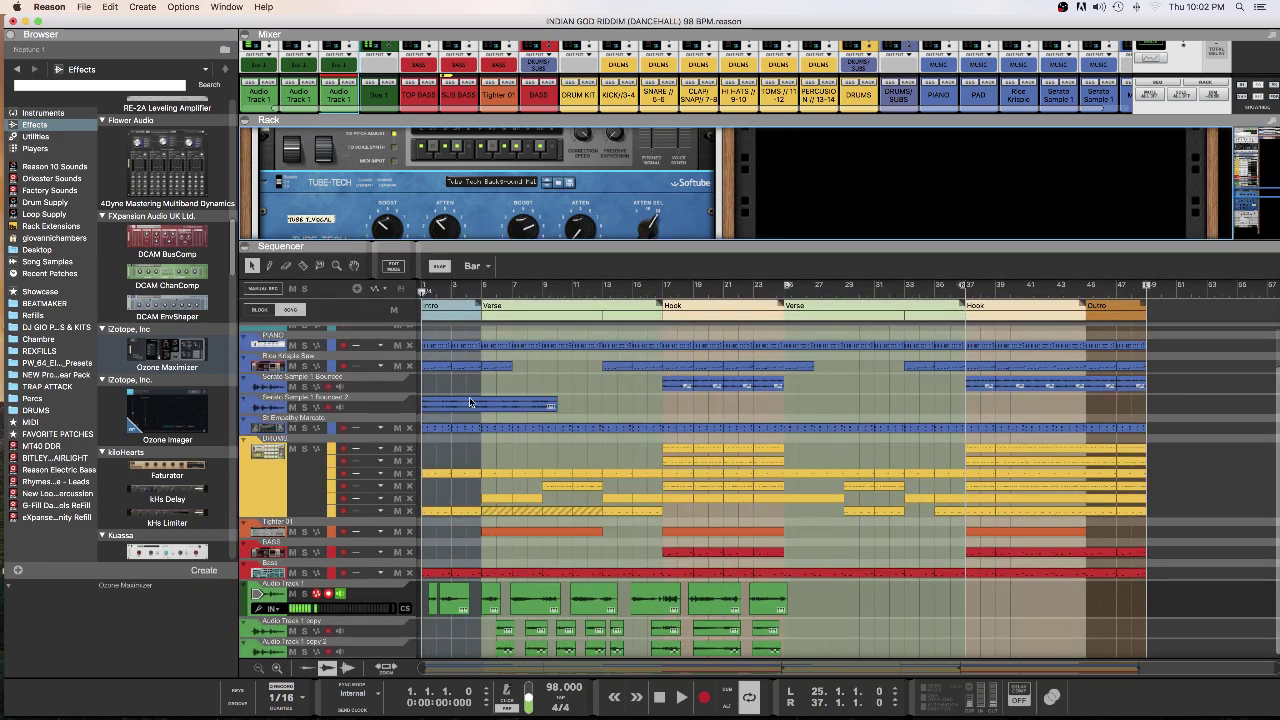
pyautogui.scroll(5, 462, 400)
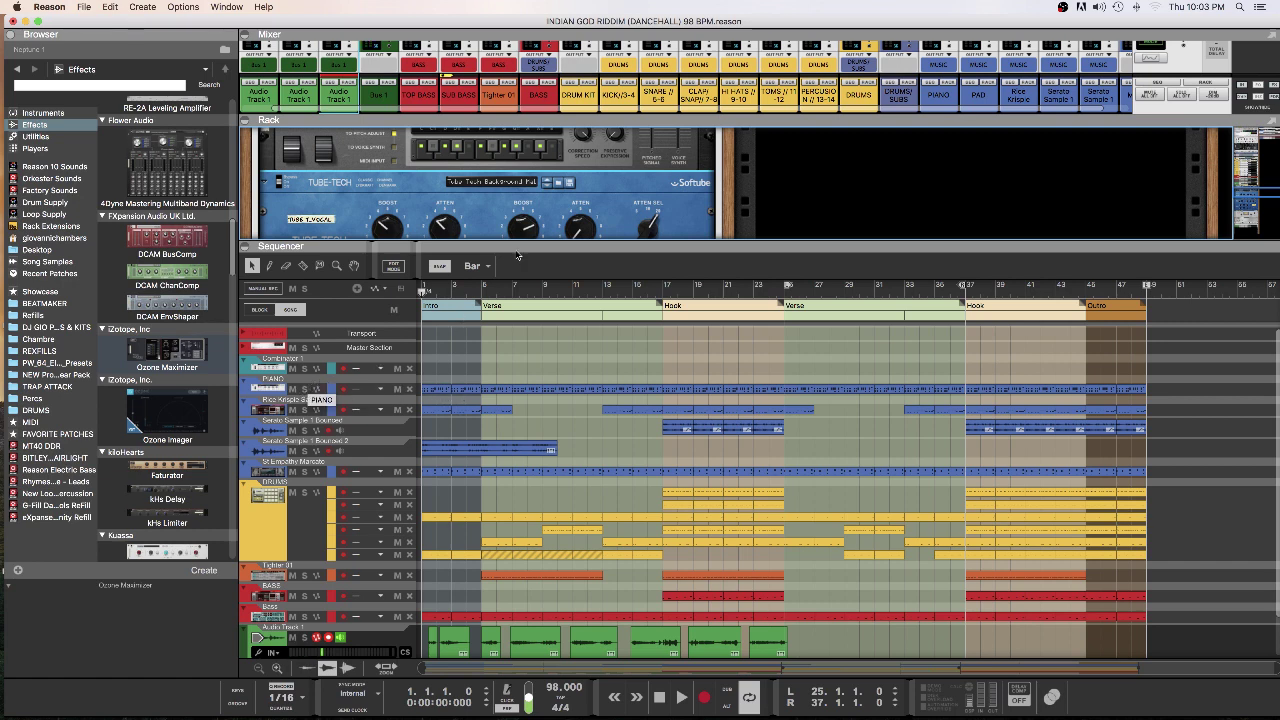
pyautogui.moveTo(528, 246); pyautogui.dragTo(530, 426)
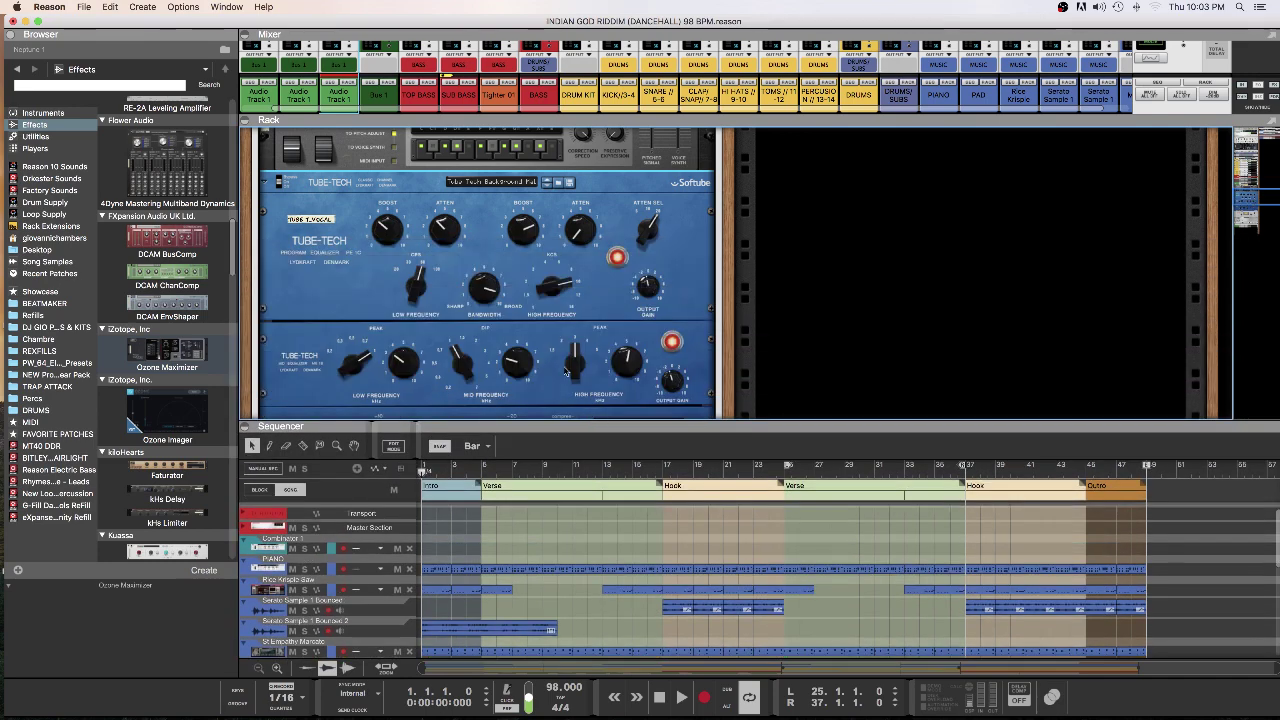
pyautogui.scroll(5, 546, 313)
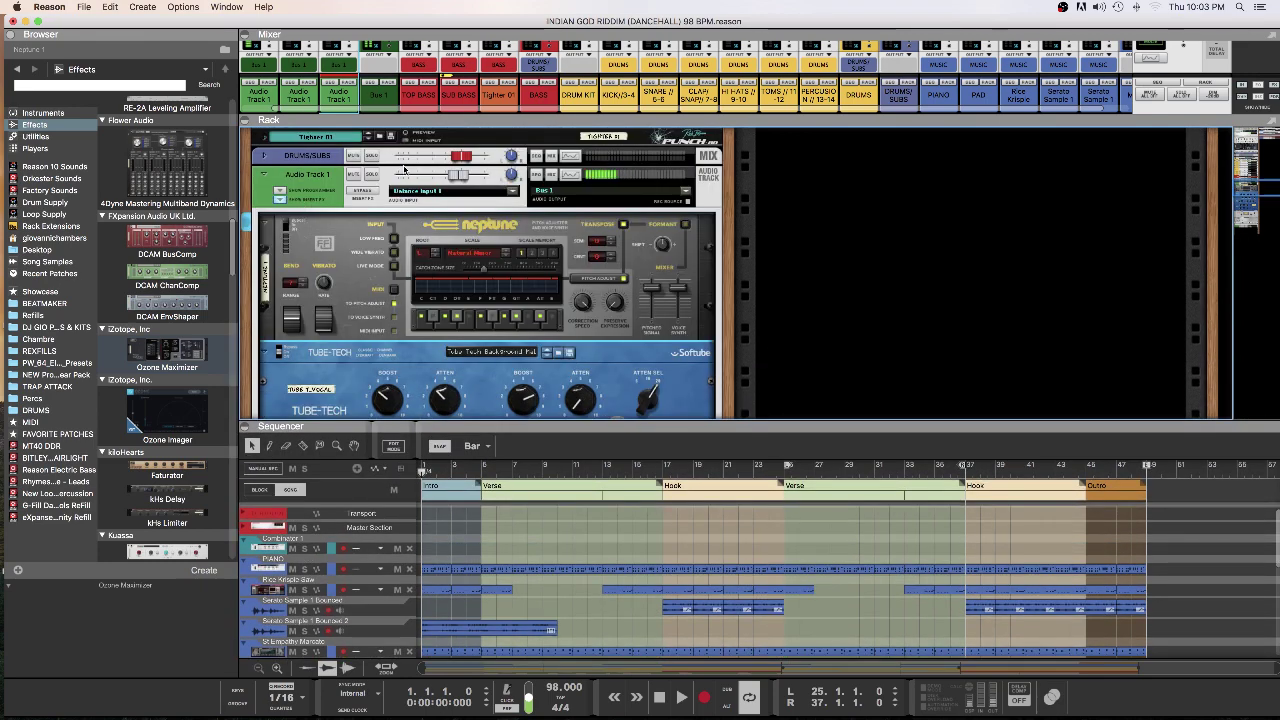
# Step: Examine the Neptune pitch adjuster and the Tube-Tech EQ and compressor settings in Audio Track 1's insert chain
pyautogui.click(319, 186)
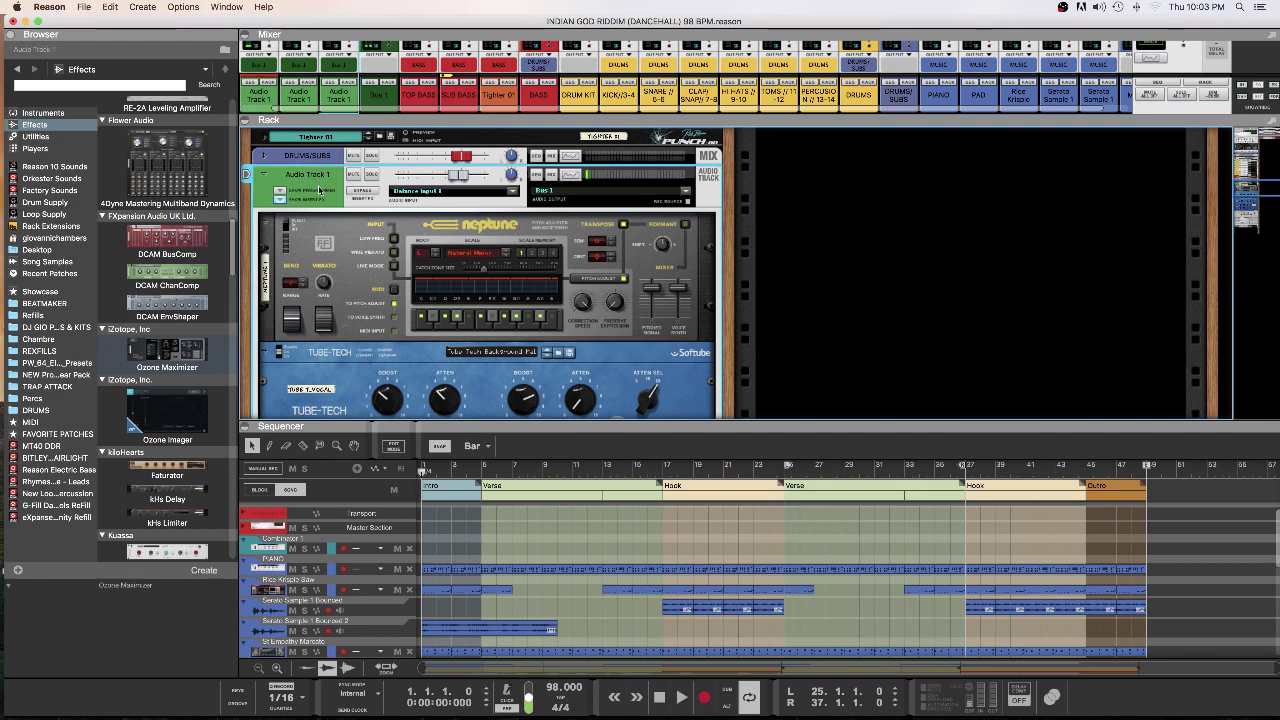
pyautogui.scroll(-4, 318, 202)
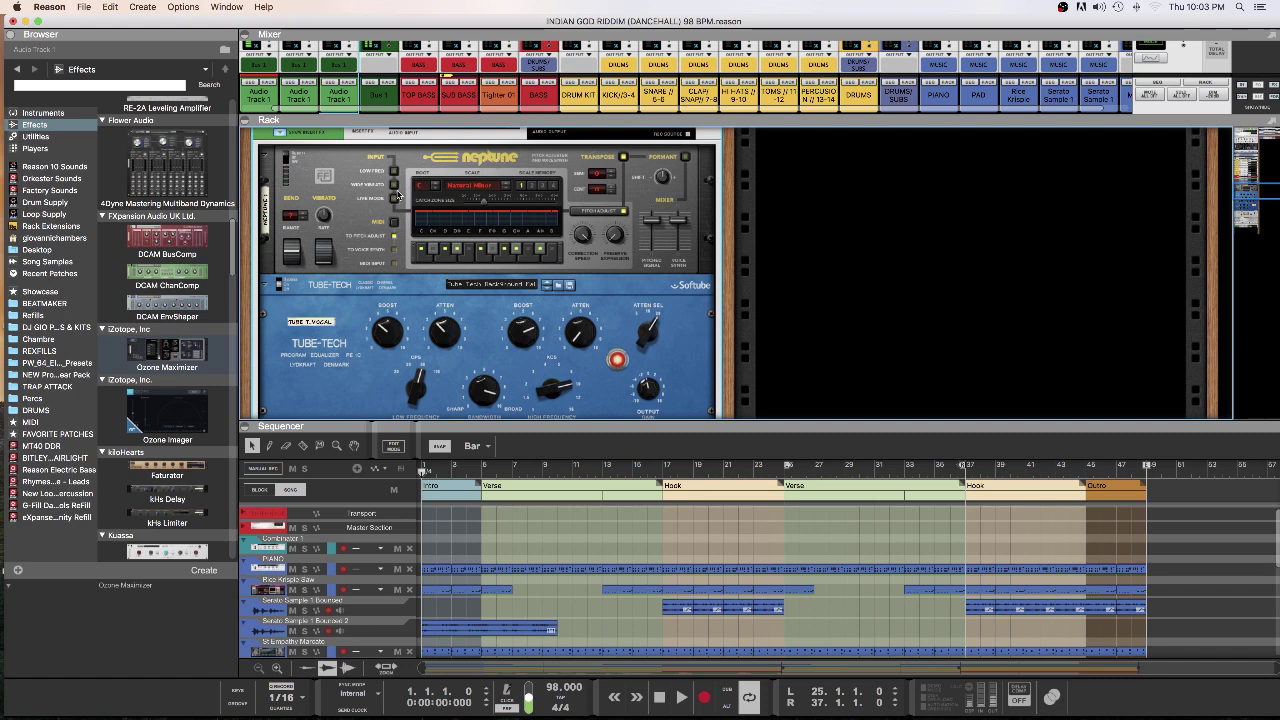
pyautogui.scroll(-4, 345, 330)
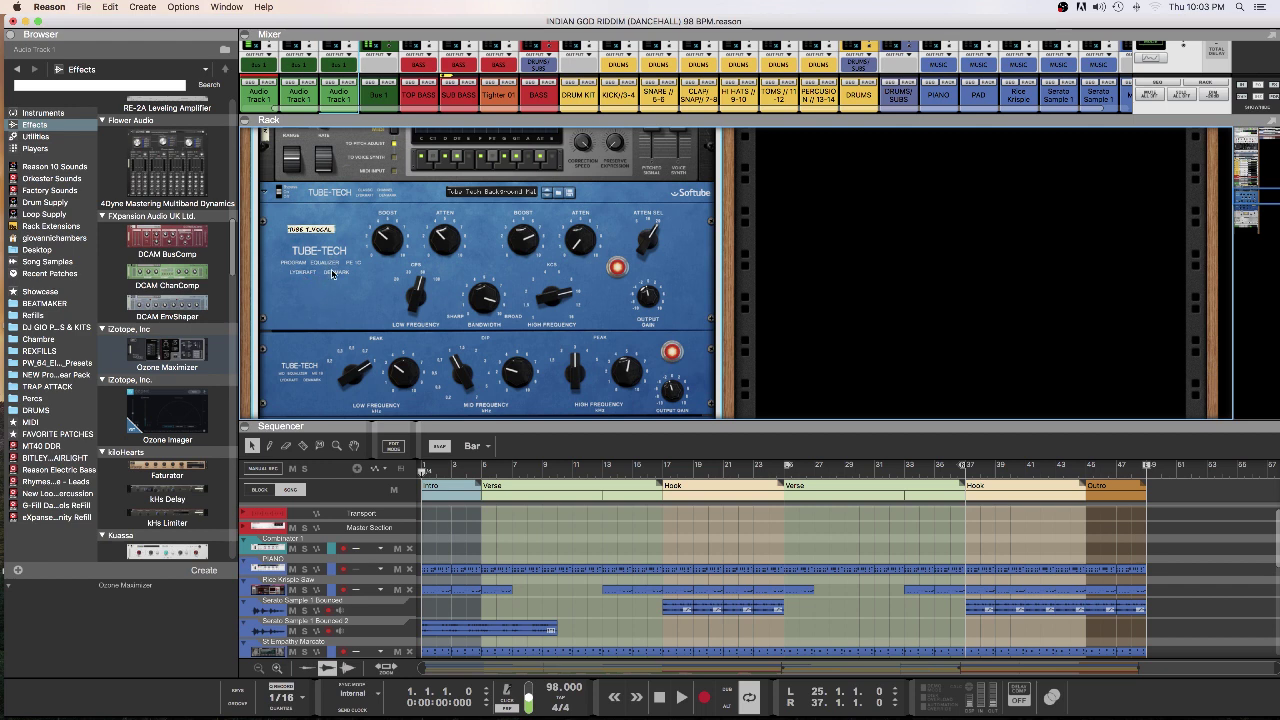
pyautogui.scroll(-4, 327, 273)
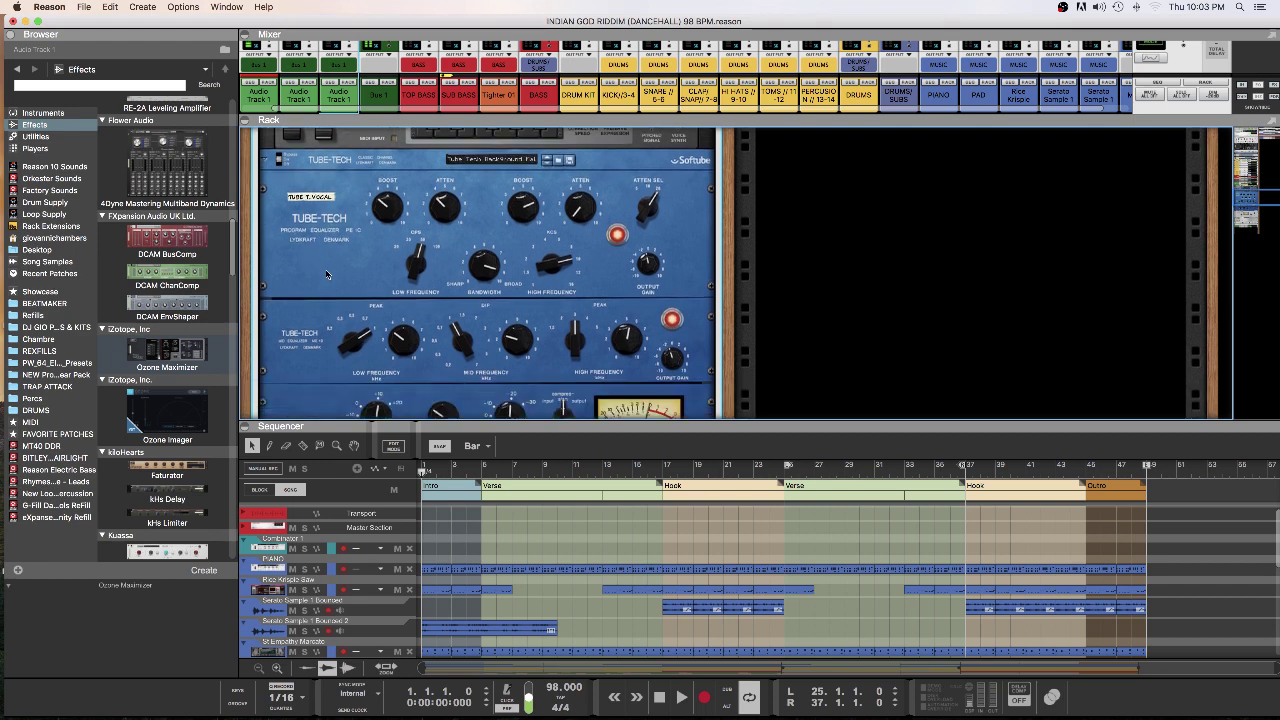
pyautogui.scroll(-3, 326, 273)
pyautogui.scroll(6, 325, 272)
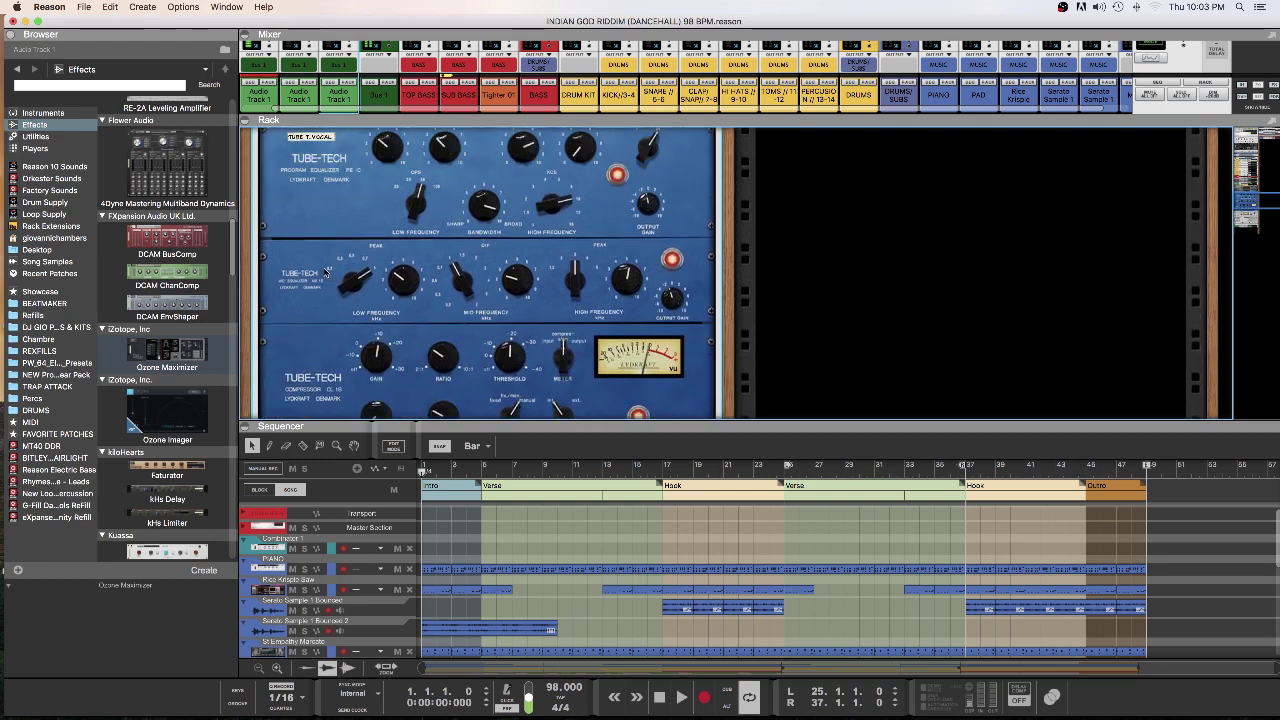
pyautogui.scroll(-2, 355, 300)
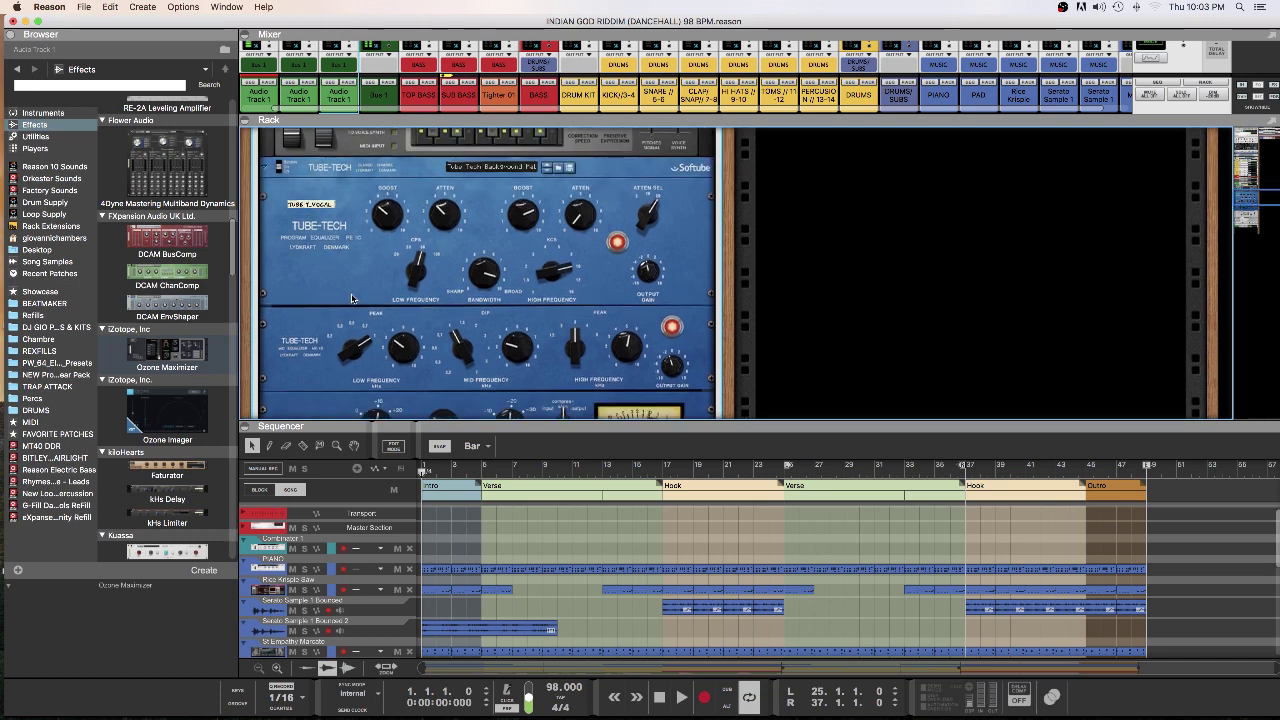
pyautogui.scroll(-2, 352, 298)
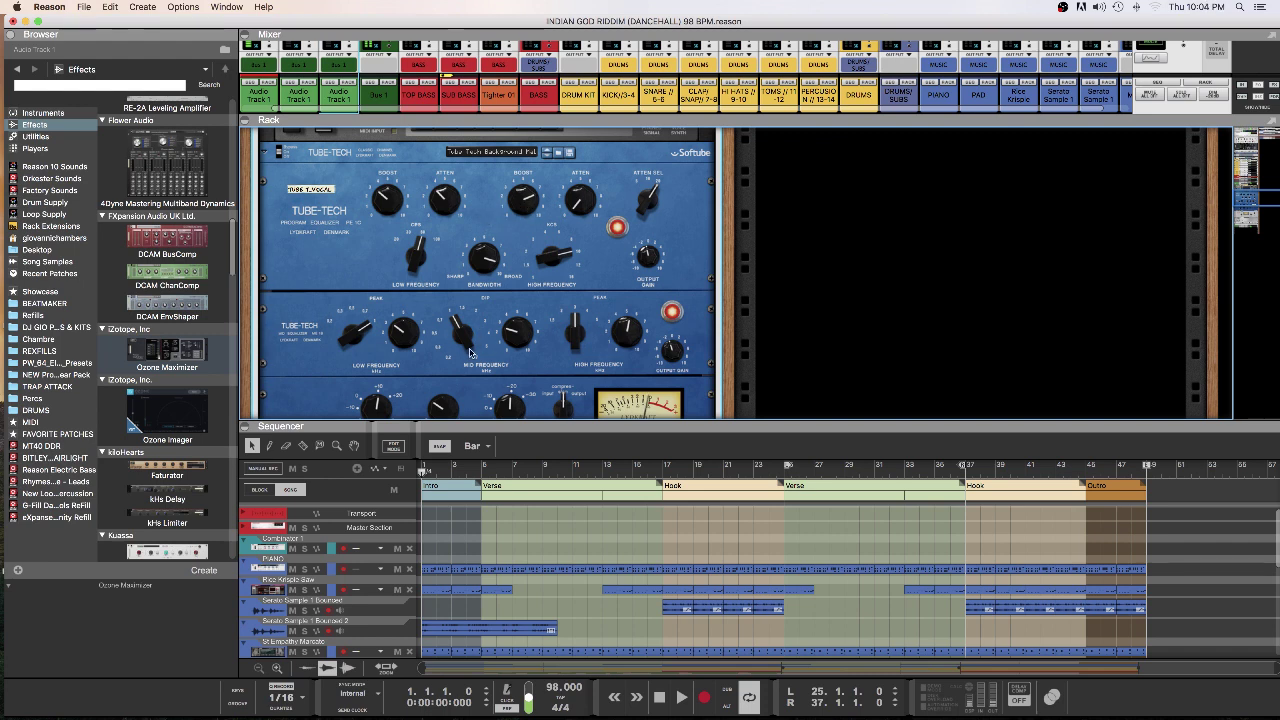
pyautogui.scroll(-3, 470, 352)
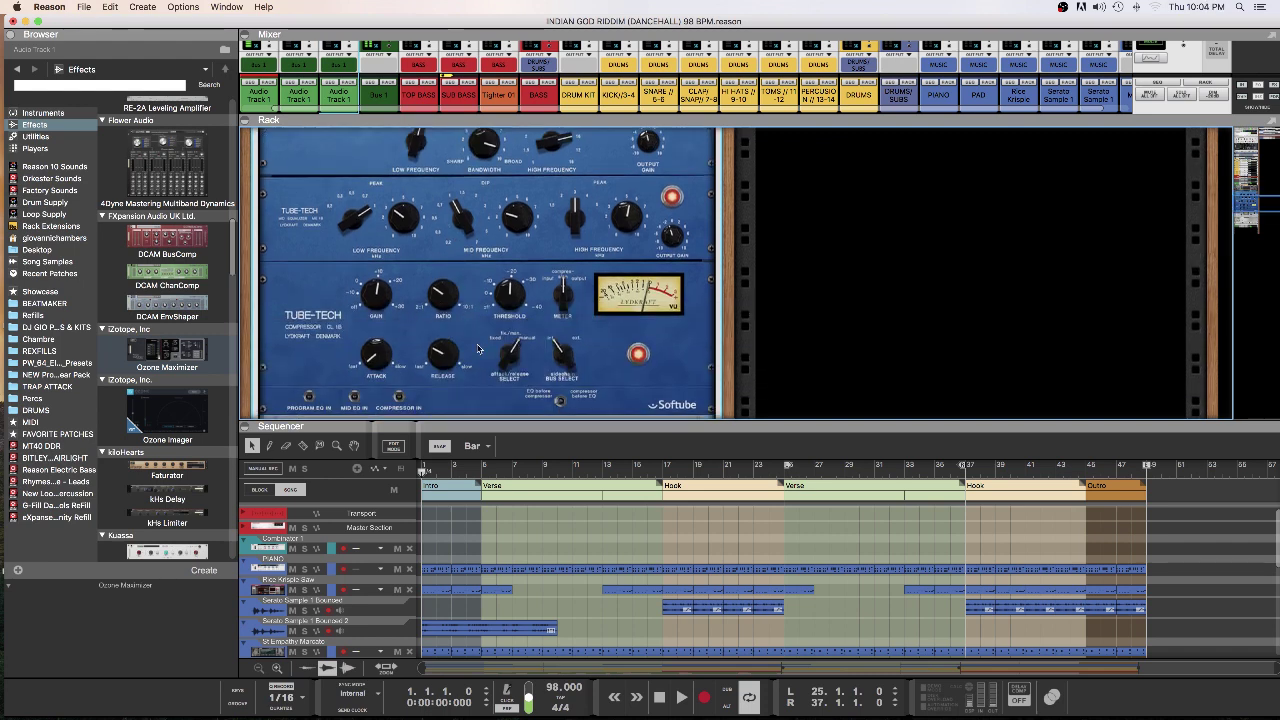
pyautogui.scroll(-3, 567, 366)
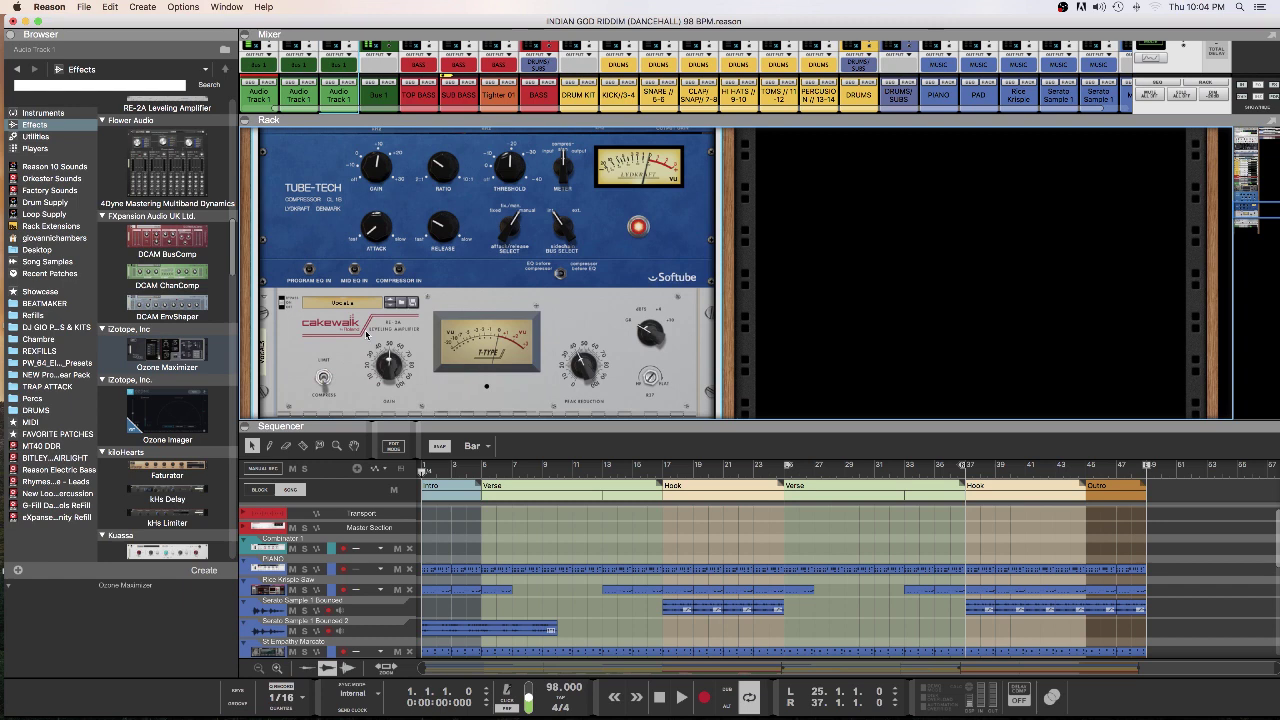
# Step: Examine the Cakewalk leveling amplifier, Saturation Knob and DeEsser at the end of Audio Track 1's insert chain
pyautogui.click(333, 355)
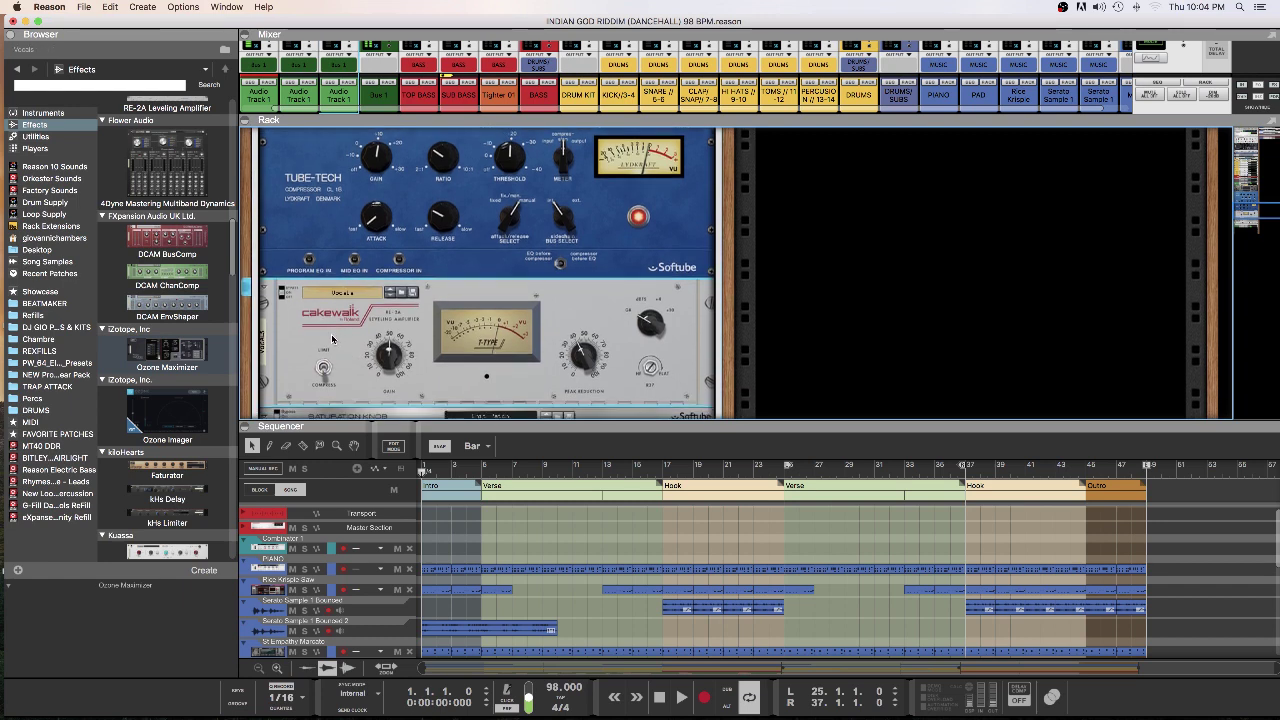
pyautogui.scroll(-2, 335, 340)
pyautogui.scroll(-1, 333, 340)
pyautogui.click(501, 337)
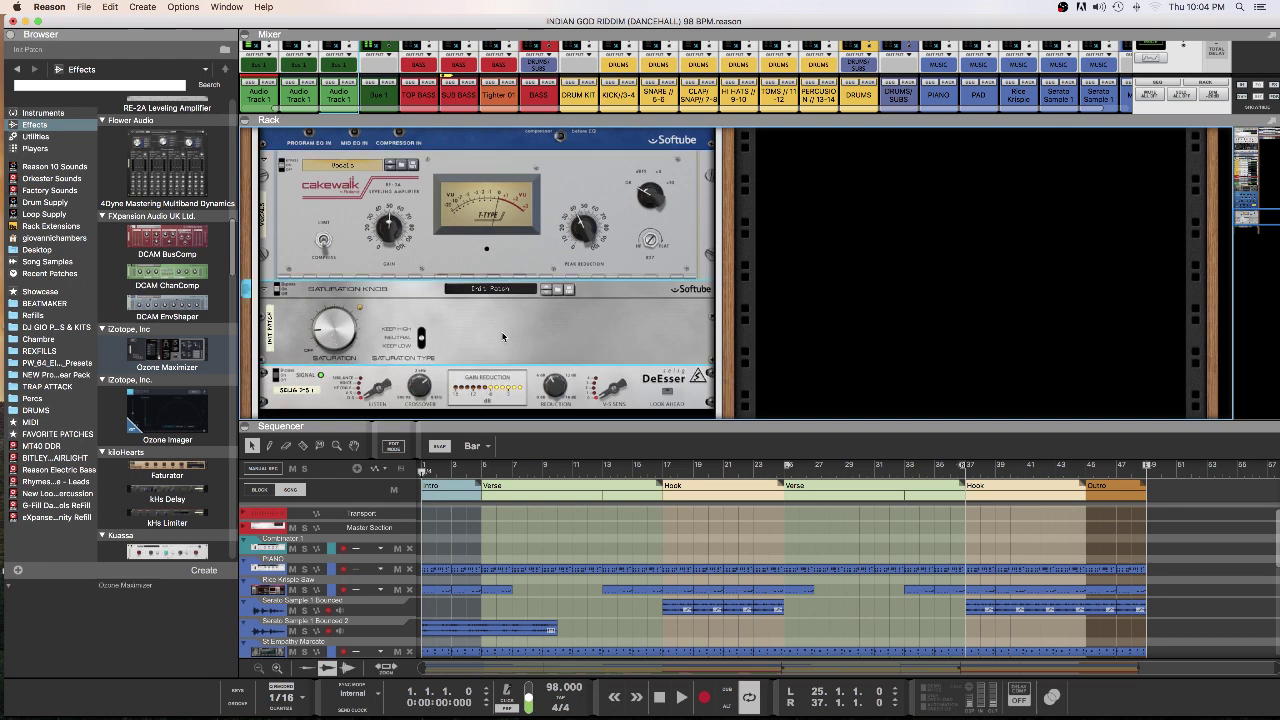
pyautogui.scroll(-1, 501, 332)
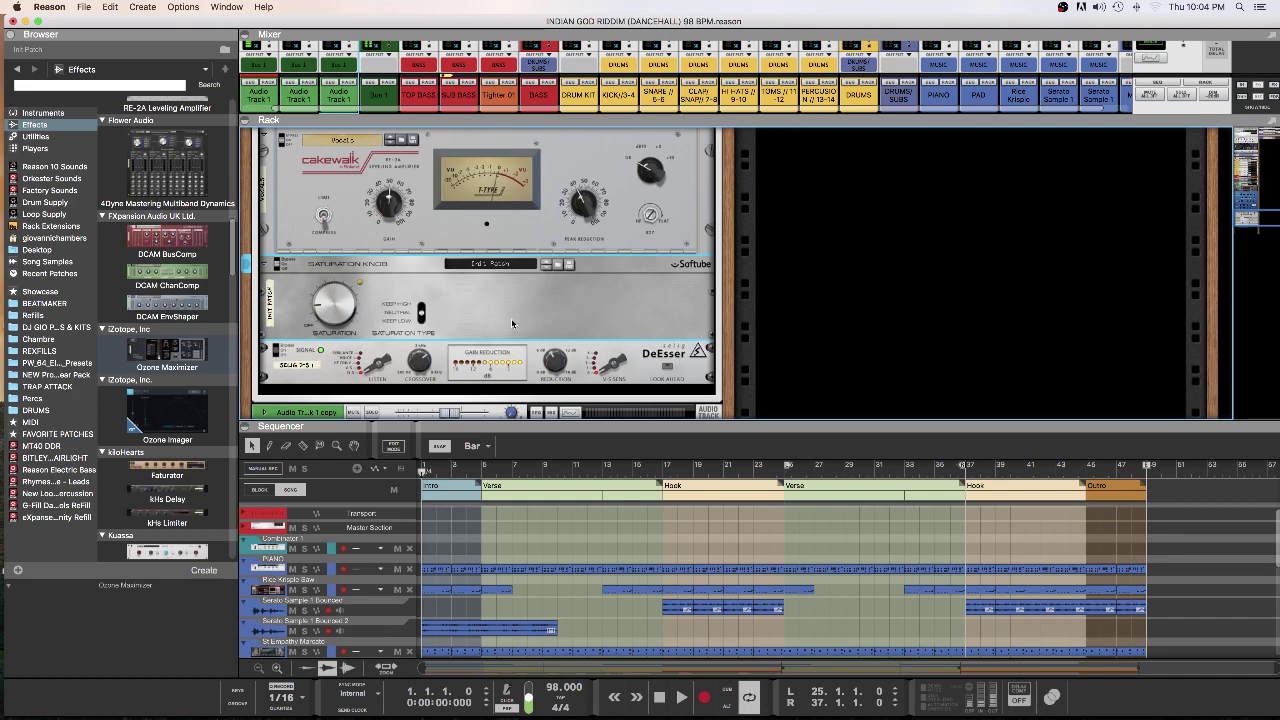
pyautogui.scroll(15, 420, 260)
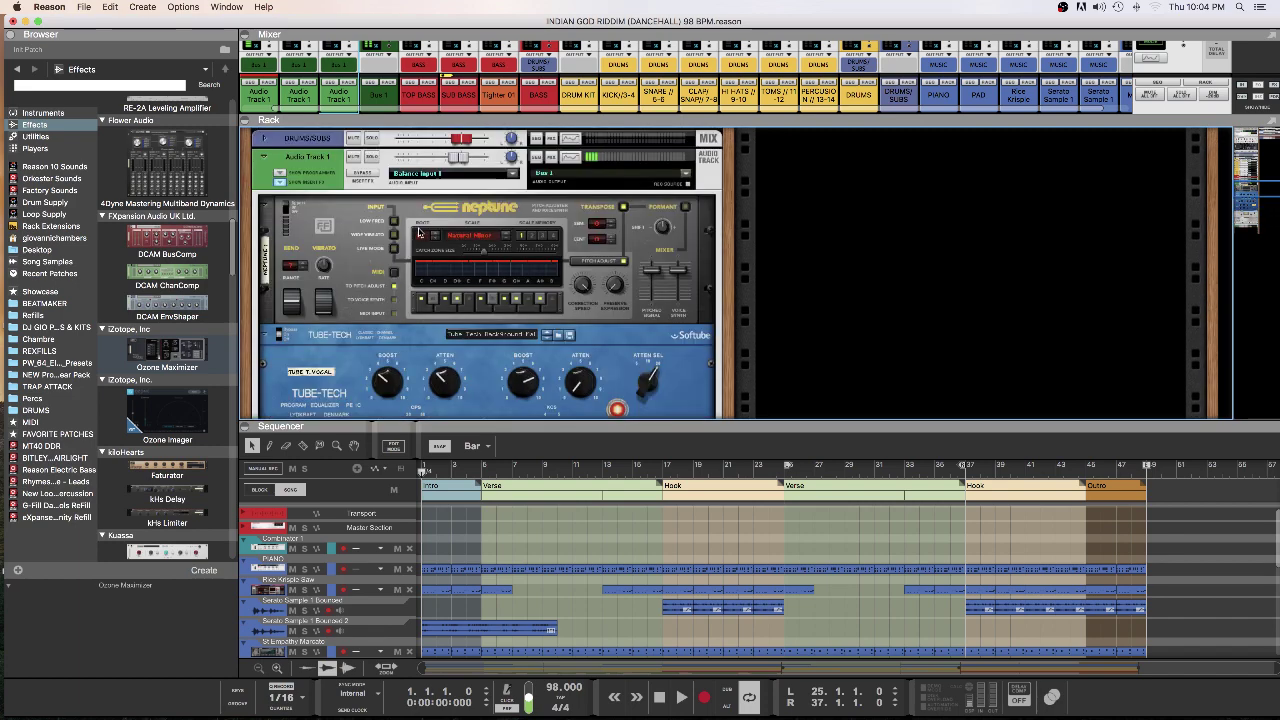
pyautogui.scroll(5, 418, 228)
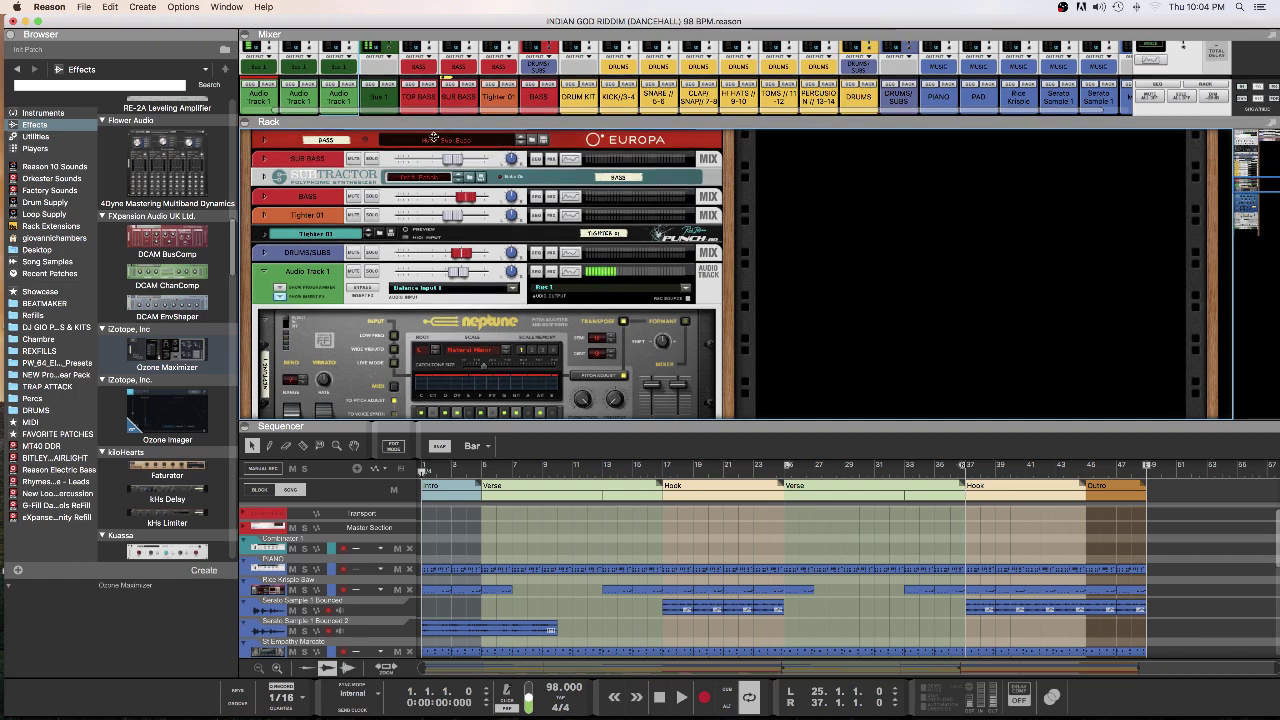
# Step: Enlarge the mixer and turn on FX sends 6 and 7 for the three green audio track channels
pyautogui.scroll(2, 511, 321)
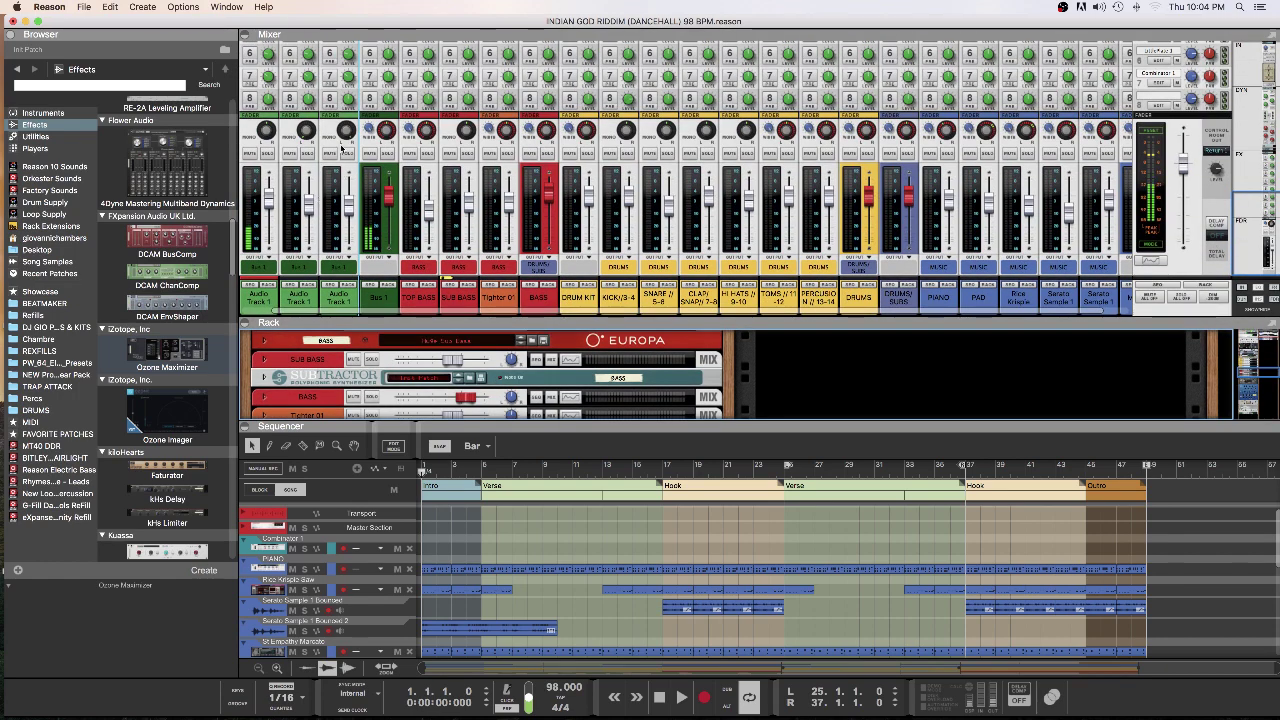
pyautogui.scroll(1, 440, 355)
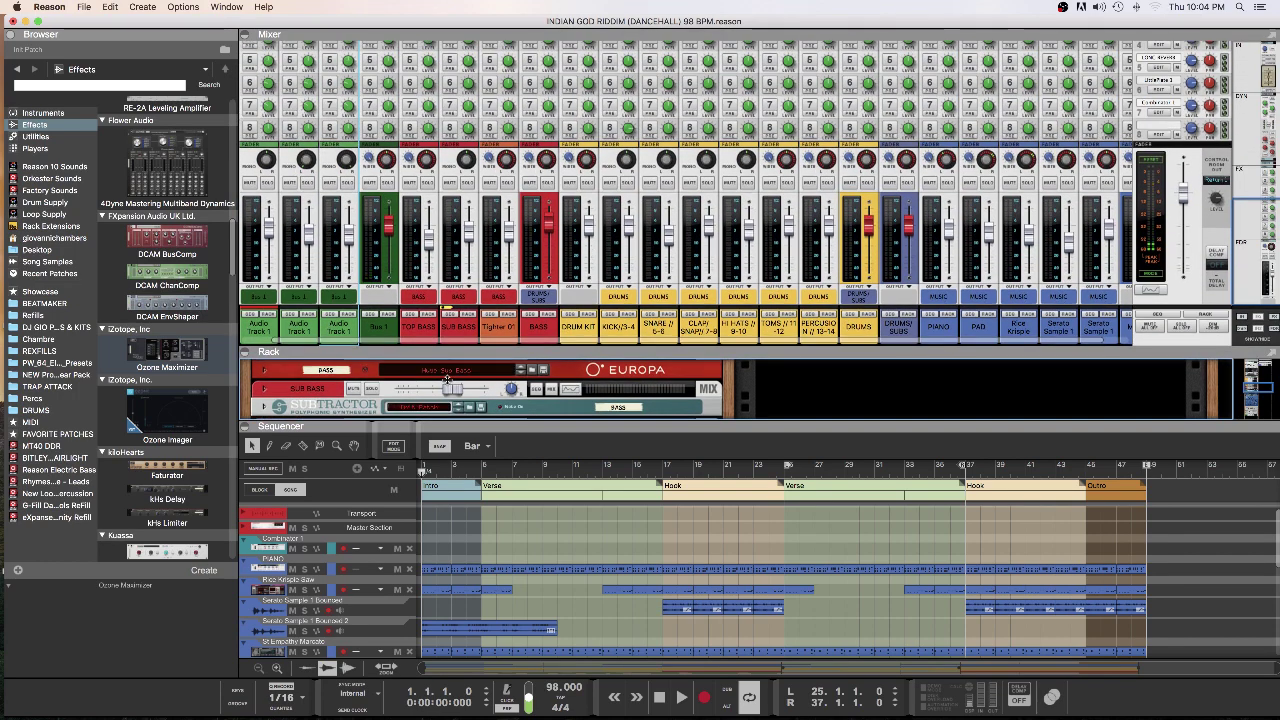
pyautogui.click(433, 473)
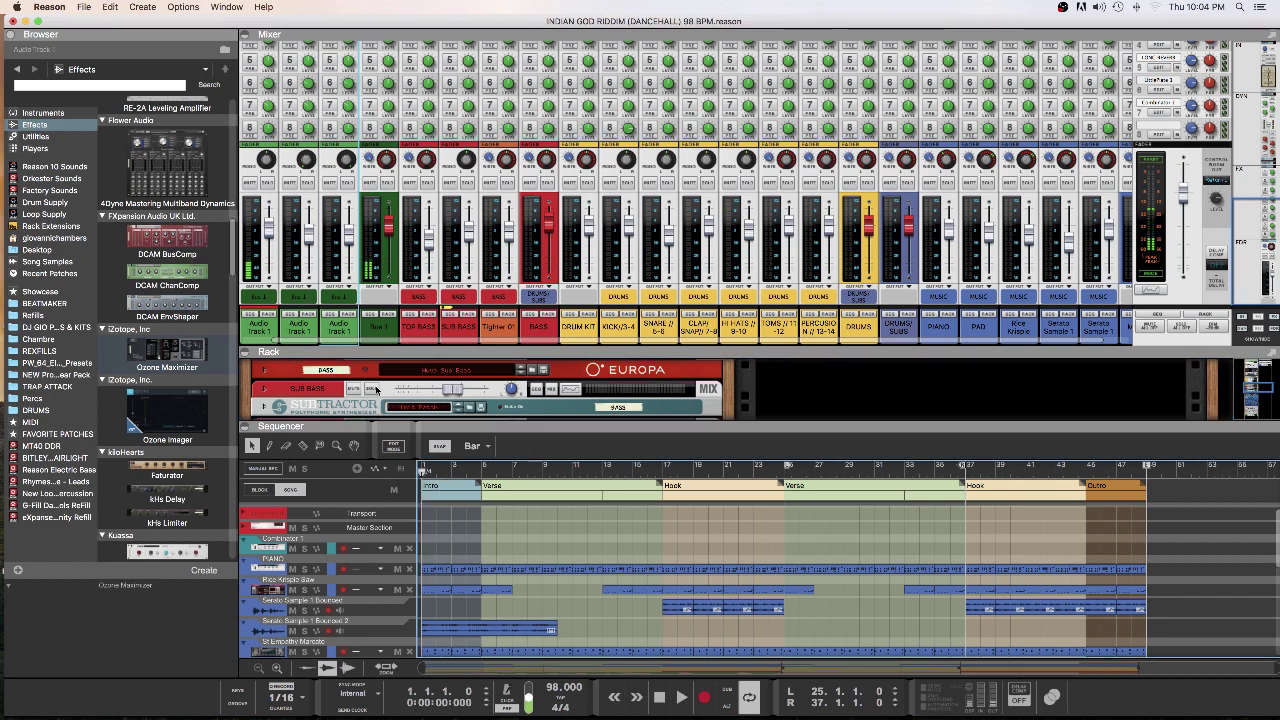
pyautogui.click(251, 86)
pyautogui.click(289, 82)
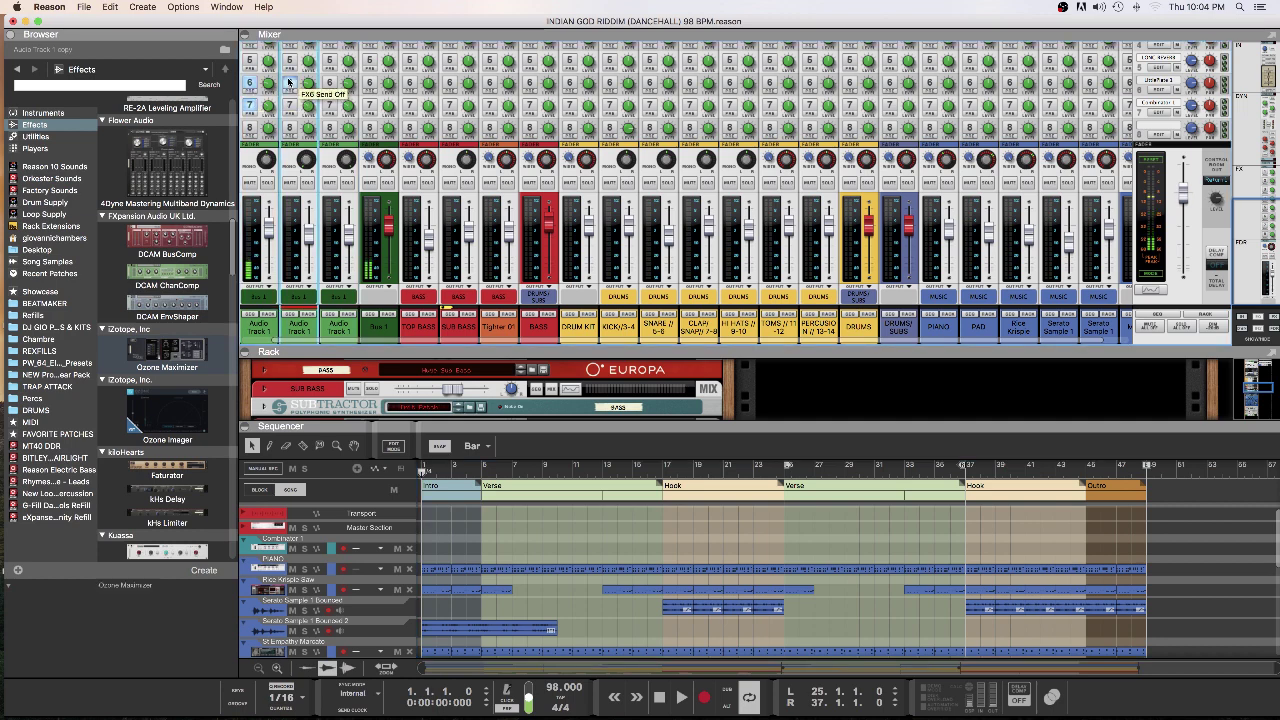
pyautogui.click(289, 82)
pyautogui.click(289, 104)
pyautogui.click(331, 84)
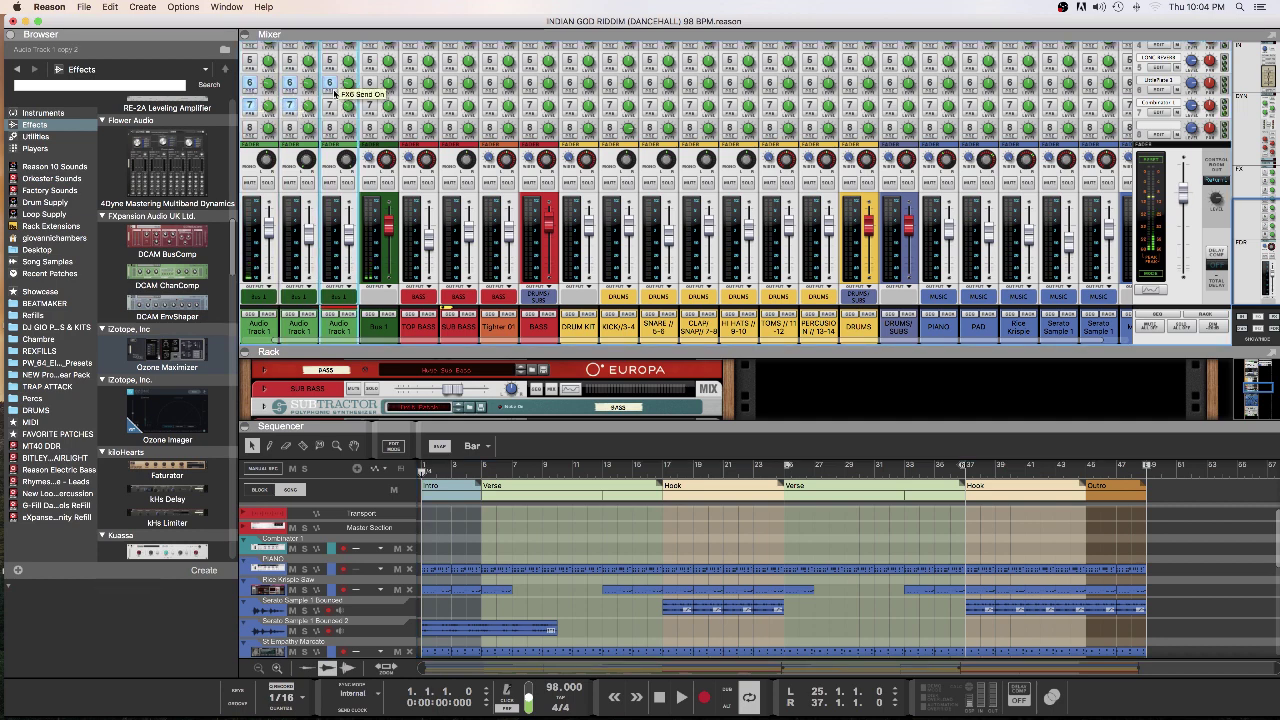
pyautogui.click(329, 104)
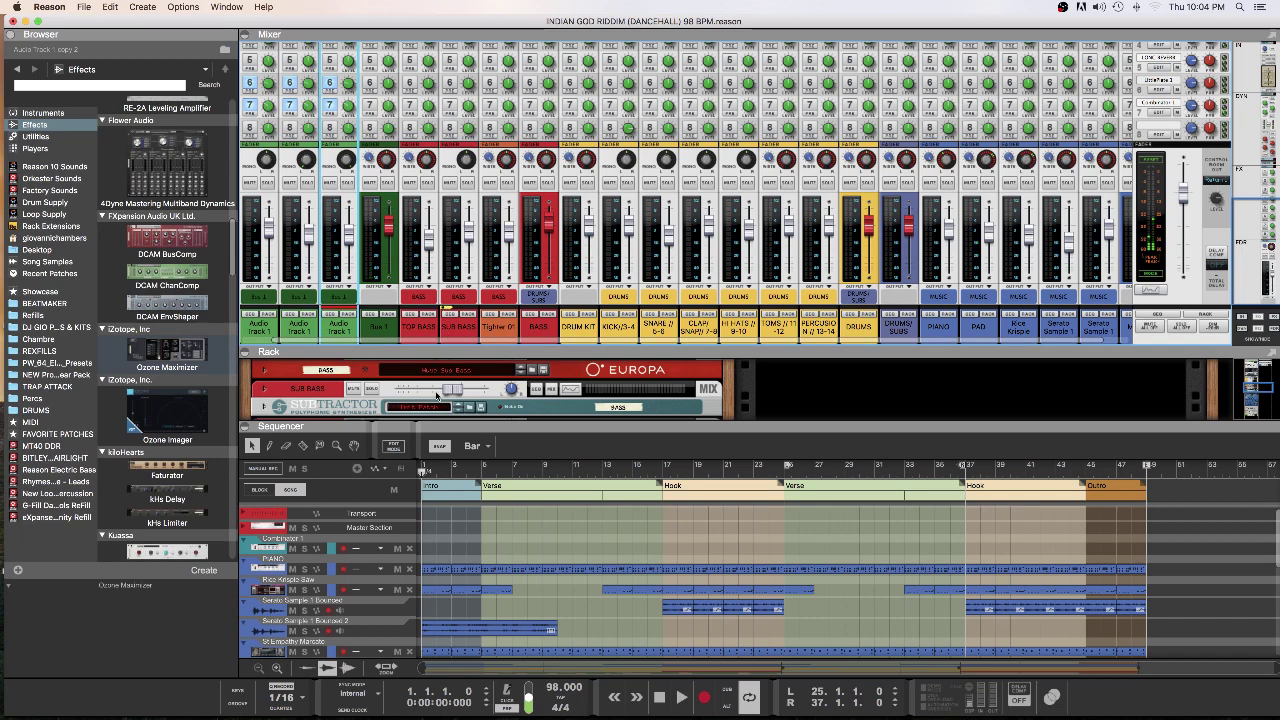
# Step: Select Audio Track 1's Neptune device in the rack and enlarge the sequencer area until all tracks fit
pyautogui.moveTo(440, 420); pyautogui.dragTo(477, 104)
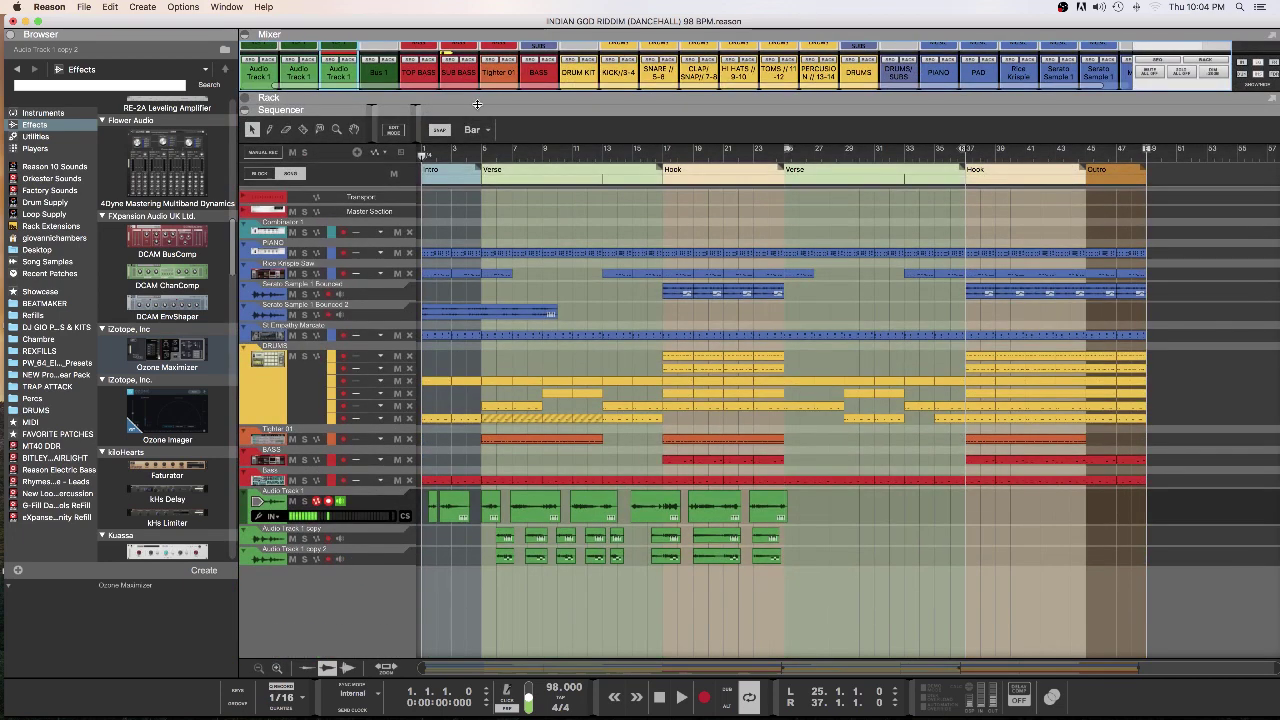
pyautogui.click(481, 110)
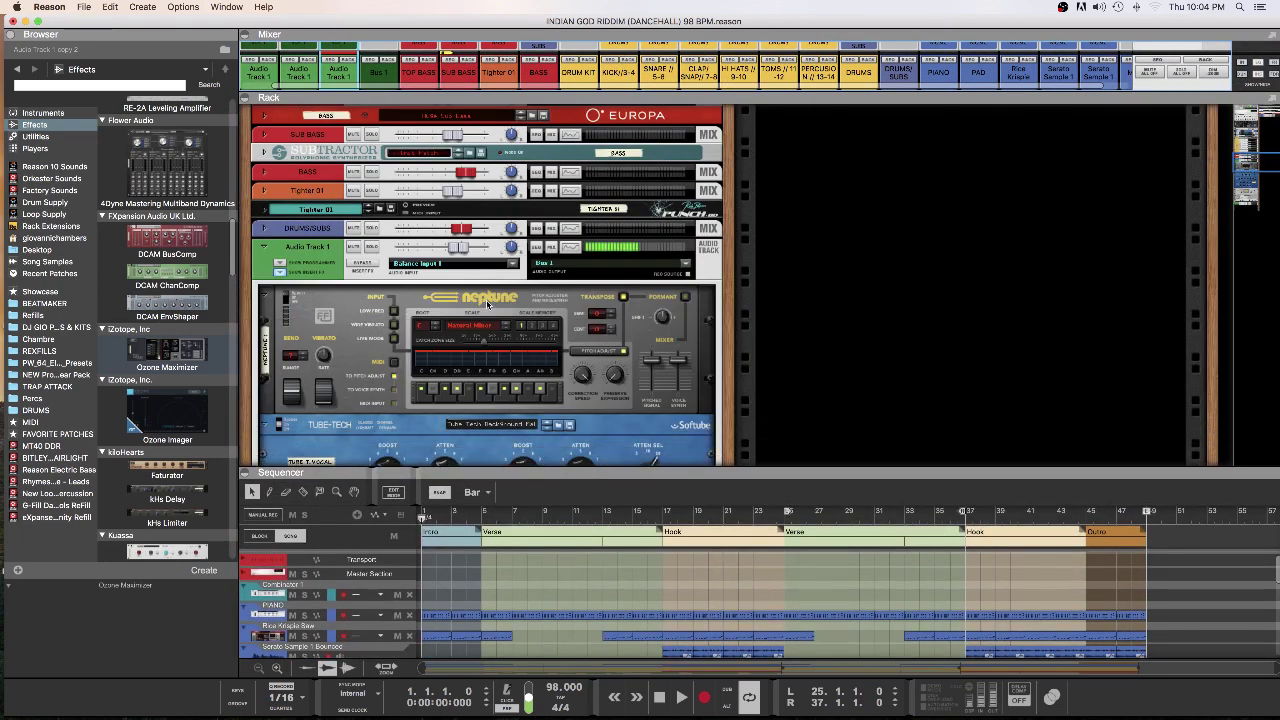
pyautogui.click(288, 302)
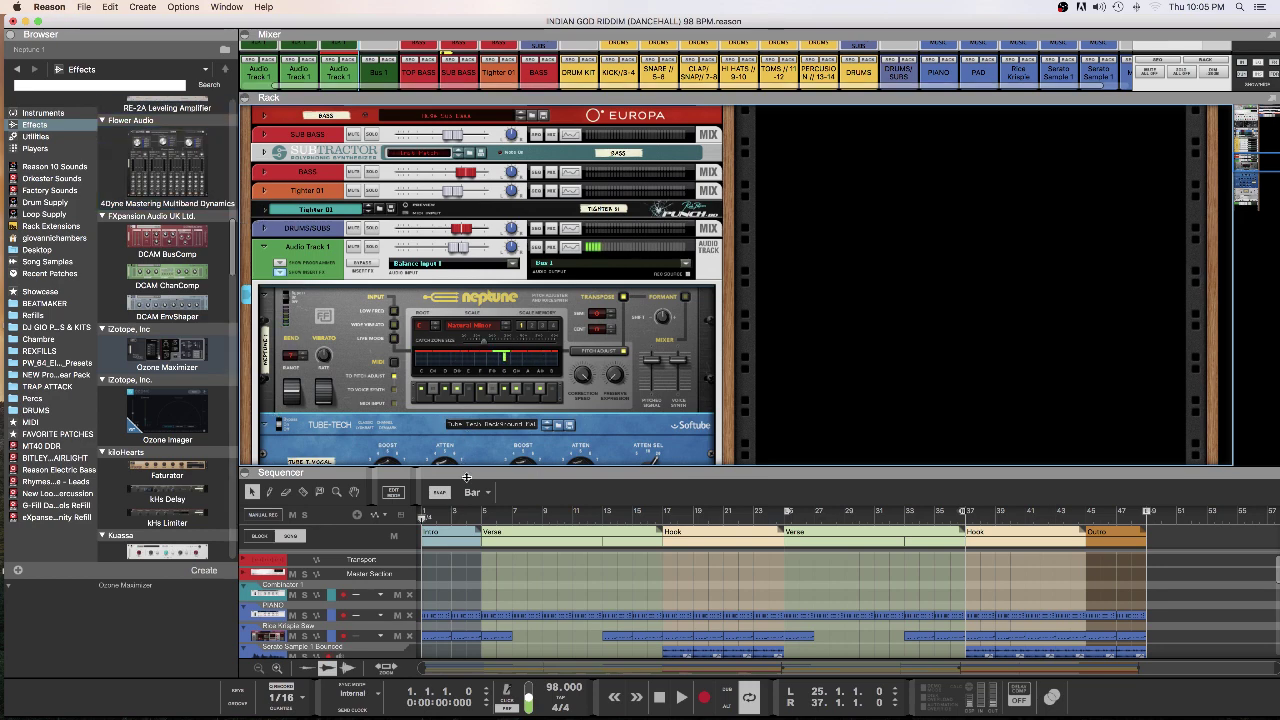
pyautogui.moveTo(466, 478); pyautogui.dragTo(440, 176)
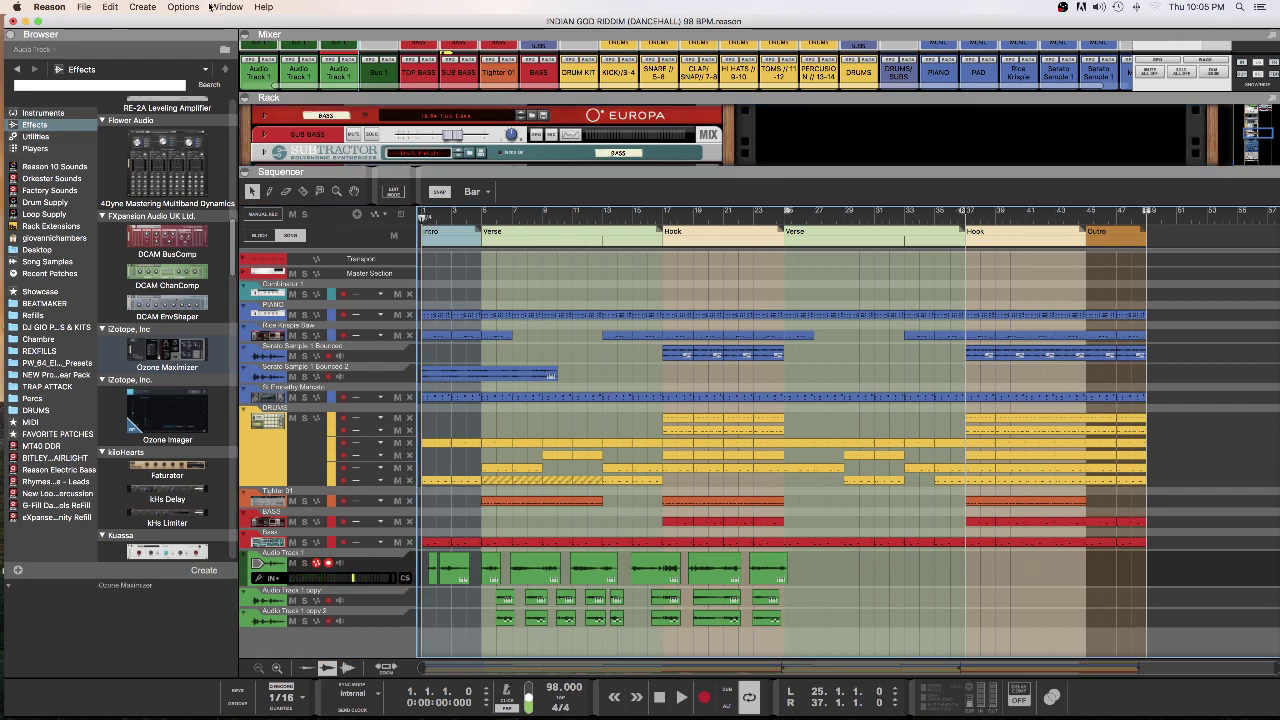
# Step: Review the audio device, sample rate, buffer size and monitoring settings in the audio preferences, and close them
pyautogui.click(49, 7)
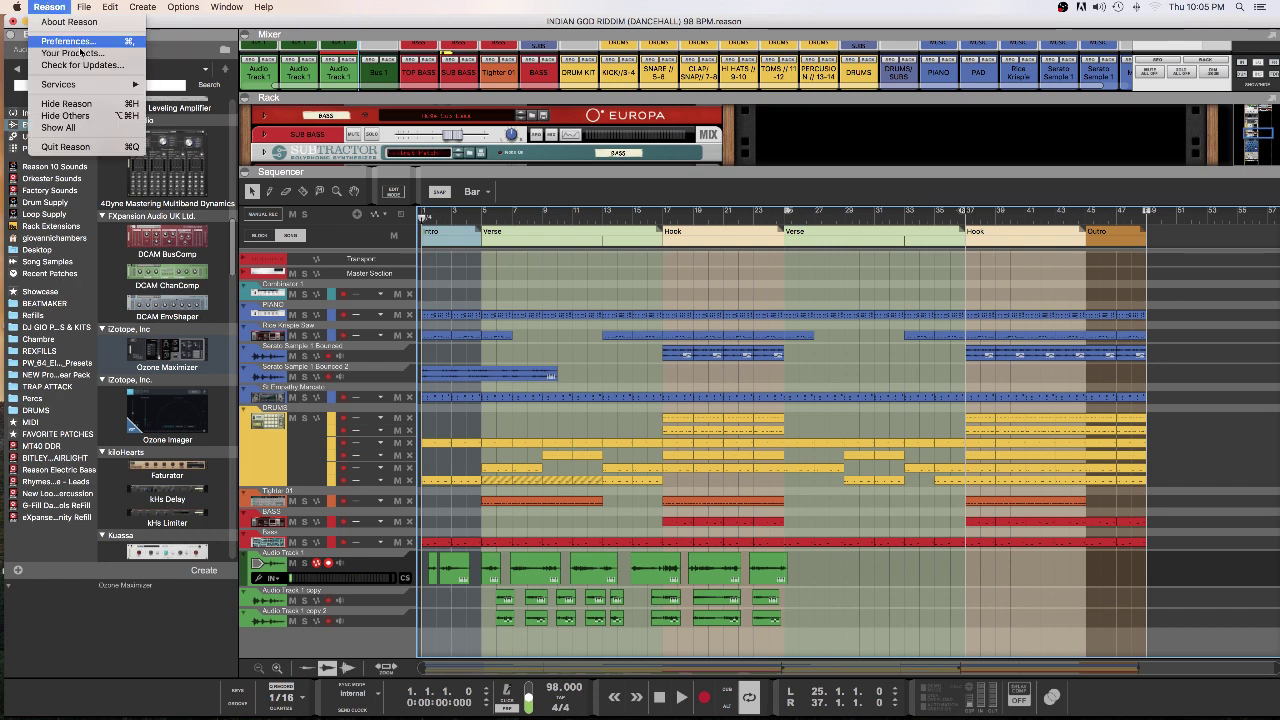
pyautogui.press('Escape')
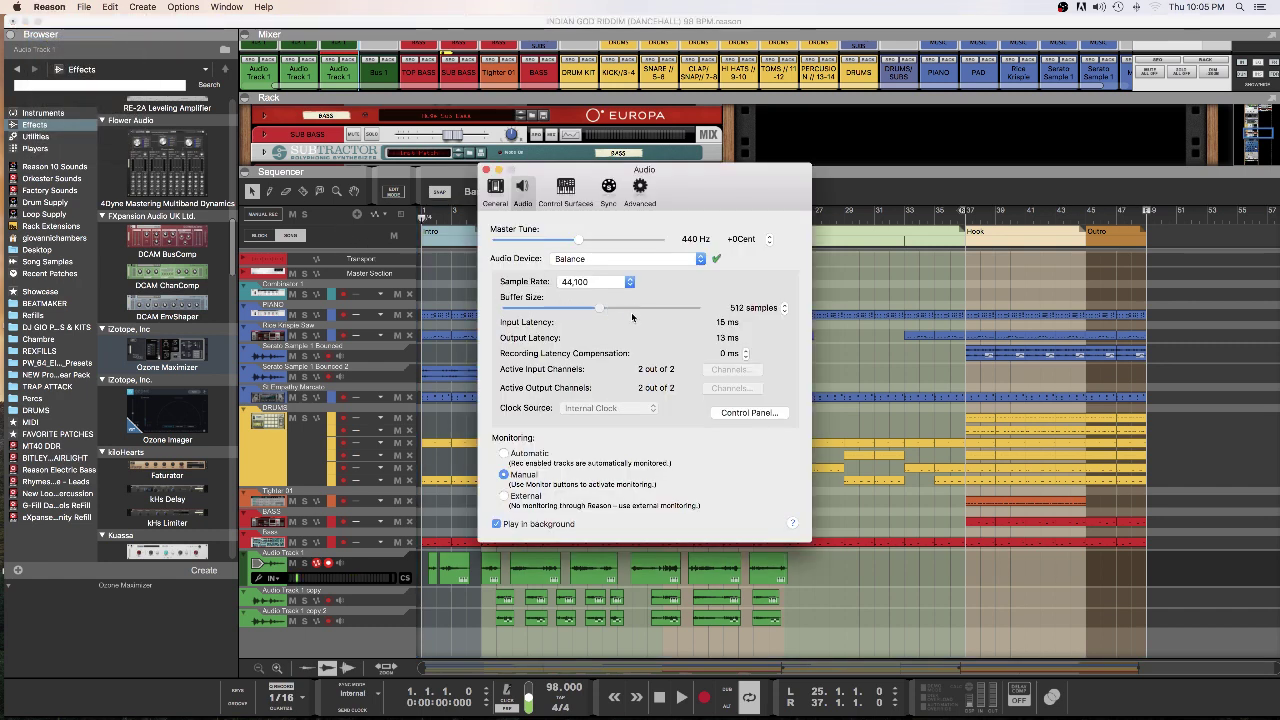
pyautogui.click(486, 171)
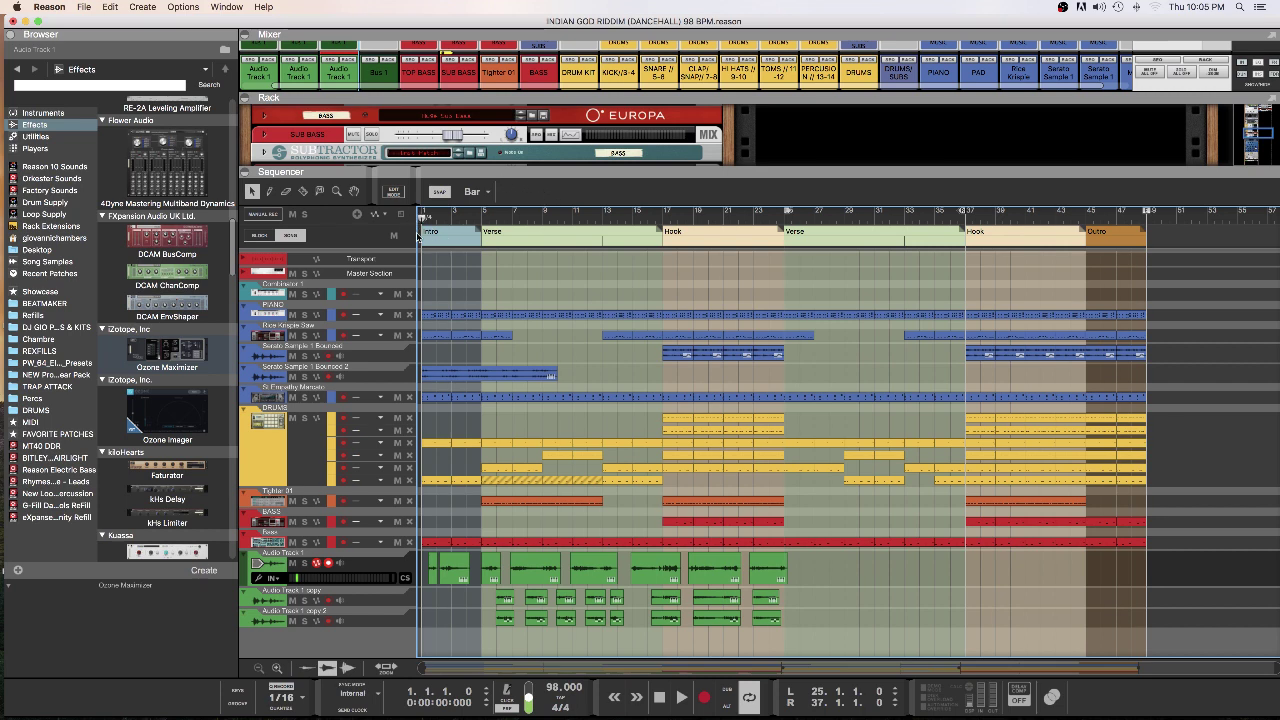
# Step: Play the song from the start and resize the mixer and rack areas so both show above the sequencer
pyautogui.press('space')
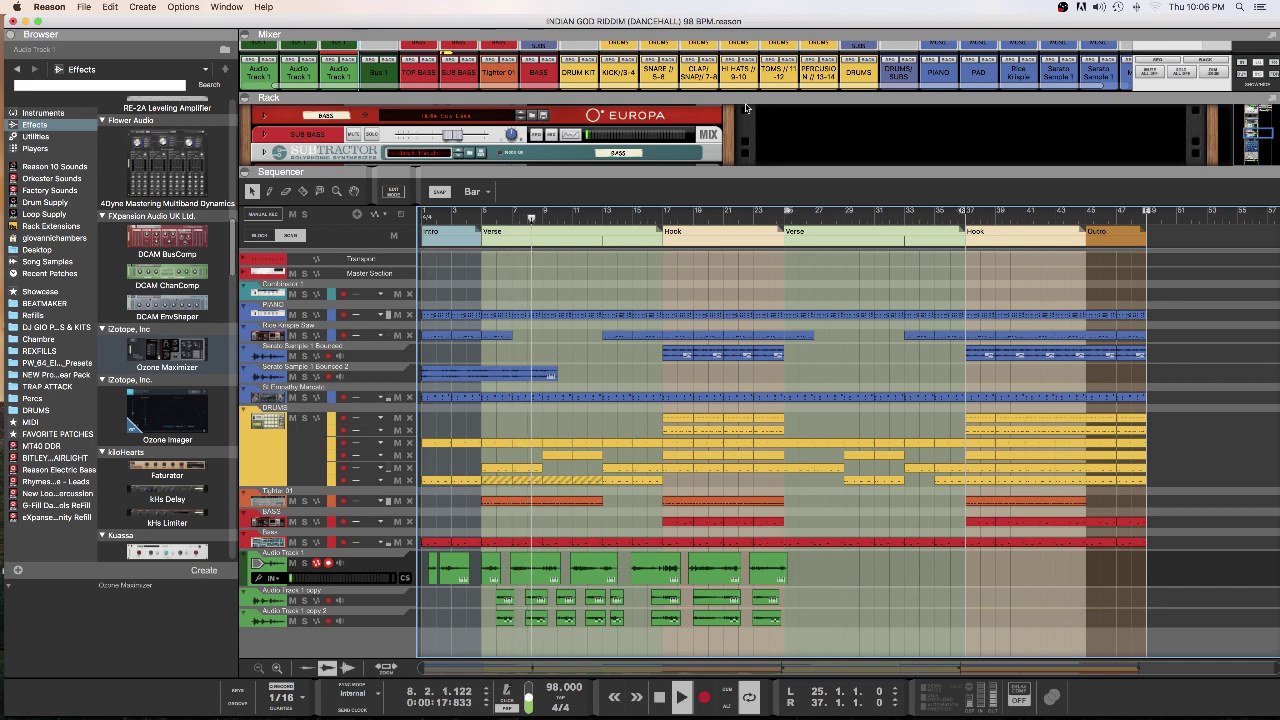
pyautogui.moveTo(746, 162); pyautogui.dragTo(786, 325)
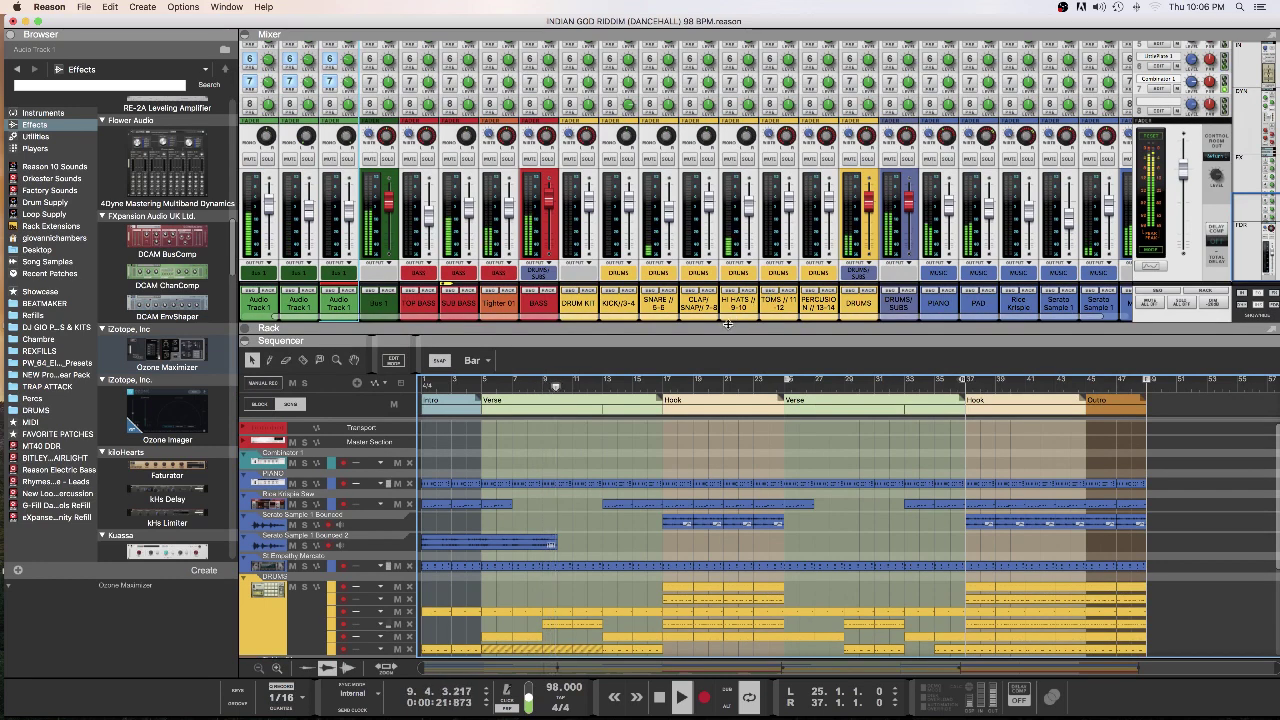
pyautogui.moveTo(736, 326); pyautogui.dragTo(720, 251)
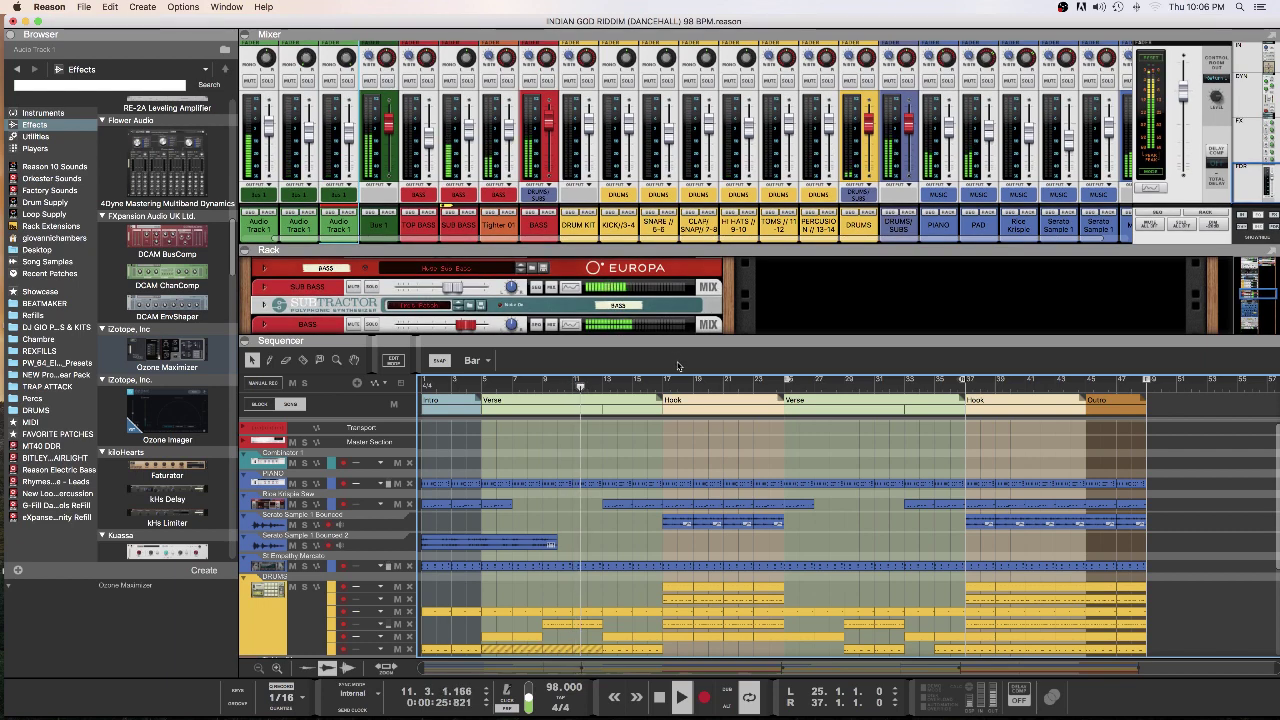
pyautogui.moveTo(677, 351); pyautogui.dragTo(677, 410)
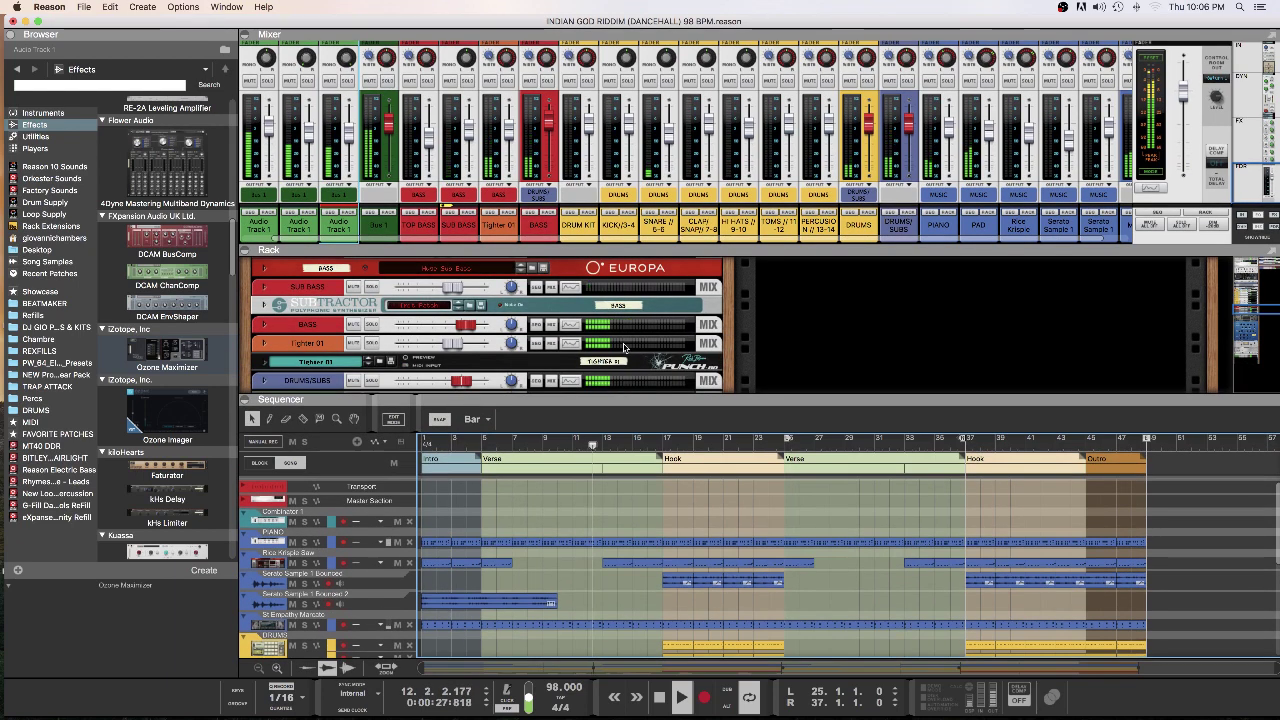
# Step: Fold Audio Track 1's Neptune, Tube-Tech, leveling amplifier and Saturation Knob devices, hide its inserts and fold the track in the rack
pyautogui.scroll(5, 480, 357)
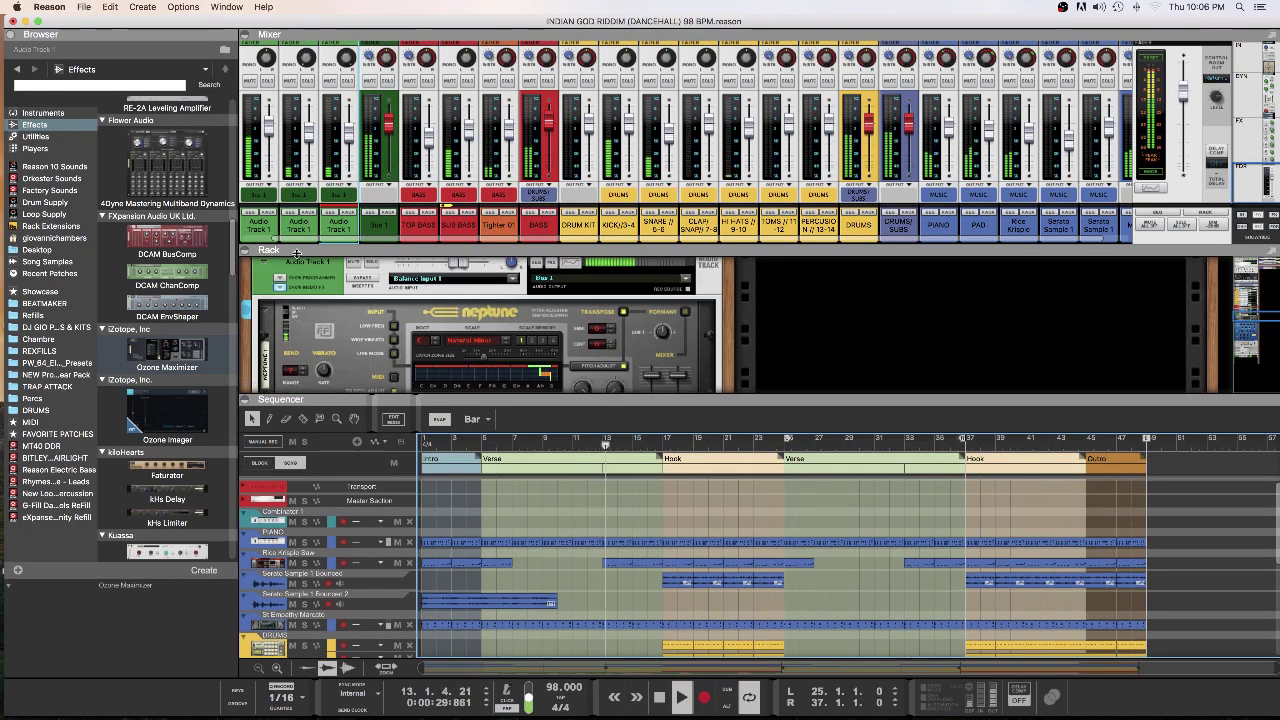
pyautogui.click(278, 311)
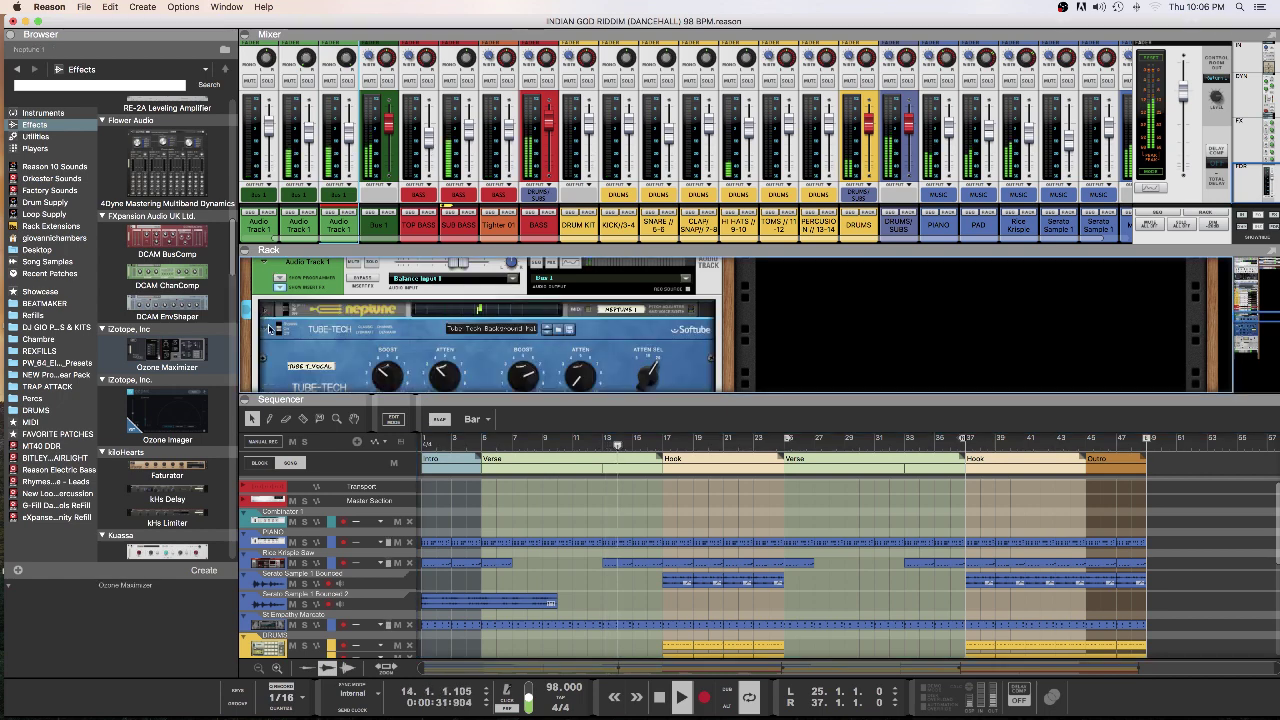
pyautogui.click(269, 331)
pyautogui.click(266, 352)
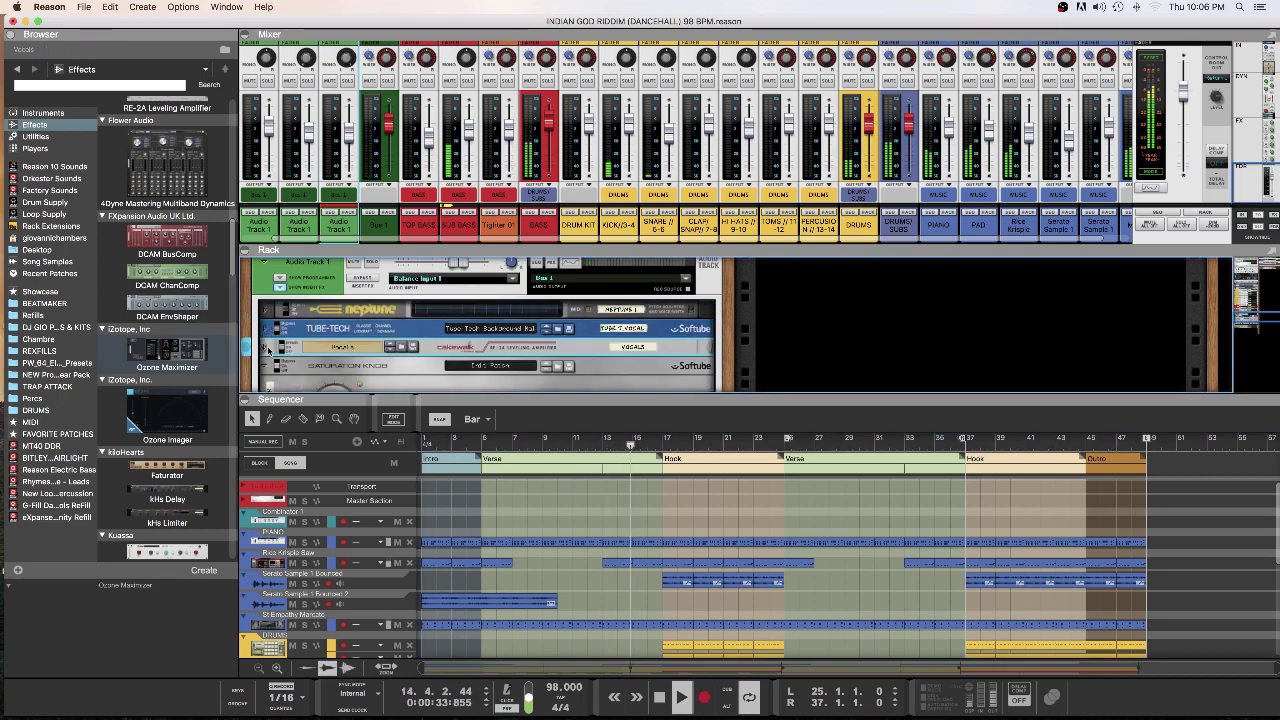
pyautogui.click(269, 364)
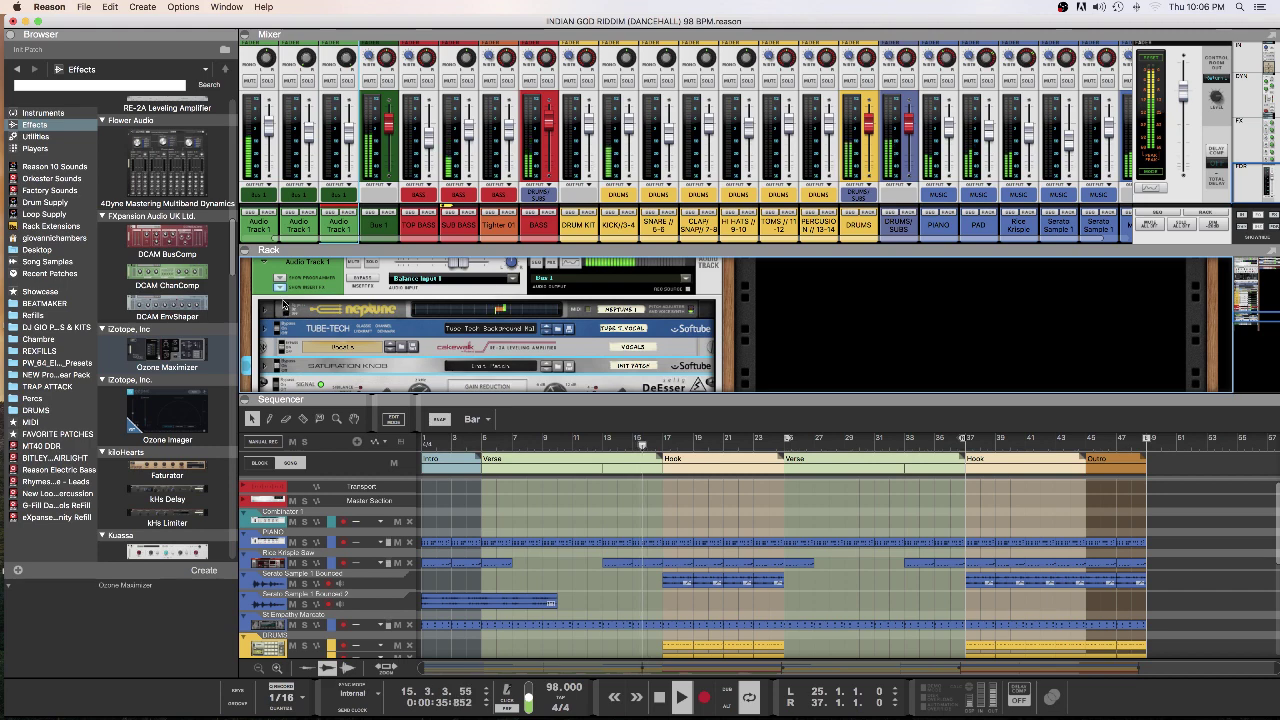
pyautogui.click(279, 289)
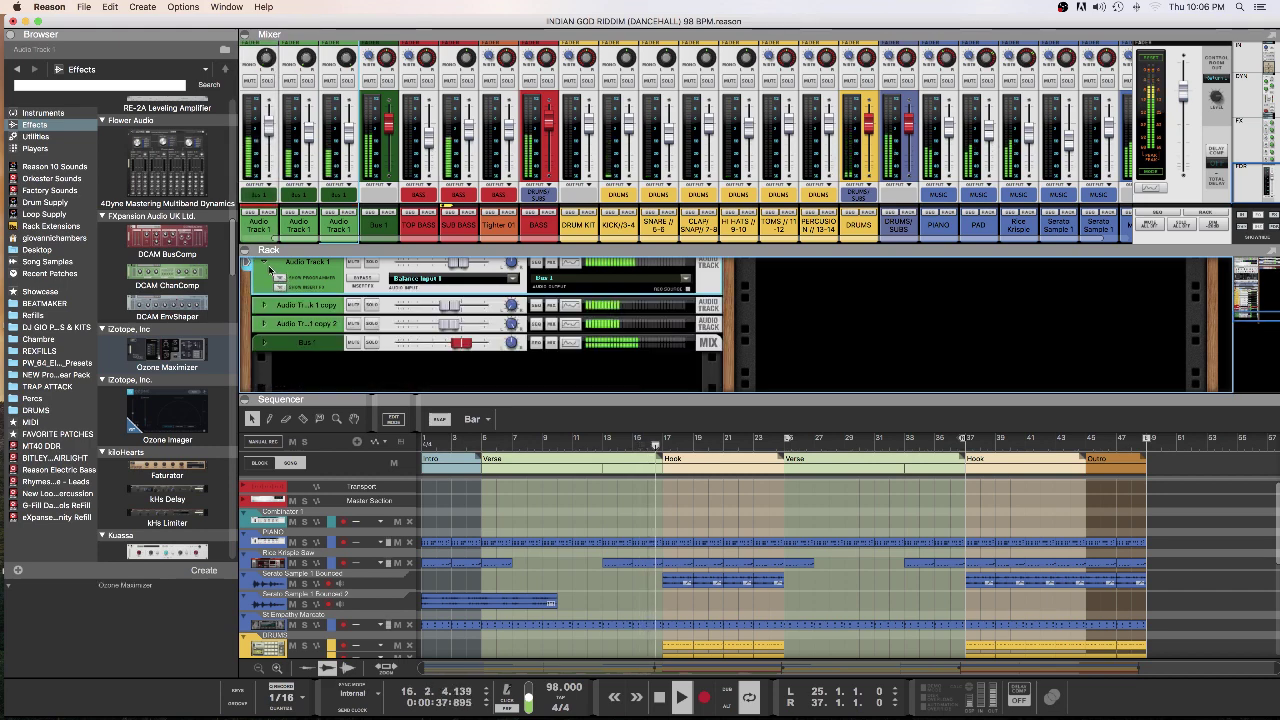
pyautogui.click(264, 274)
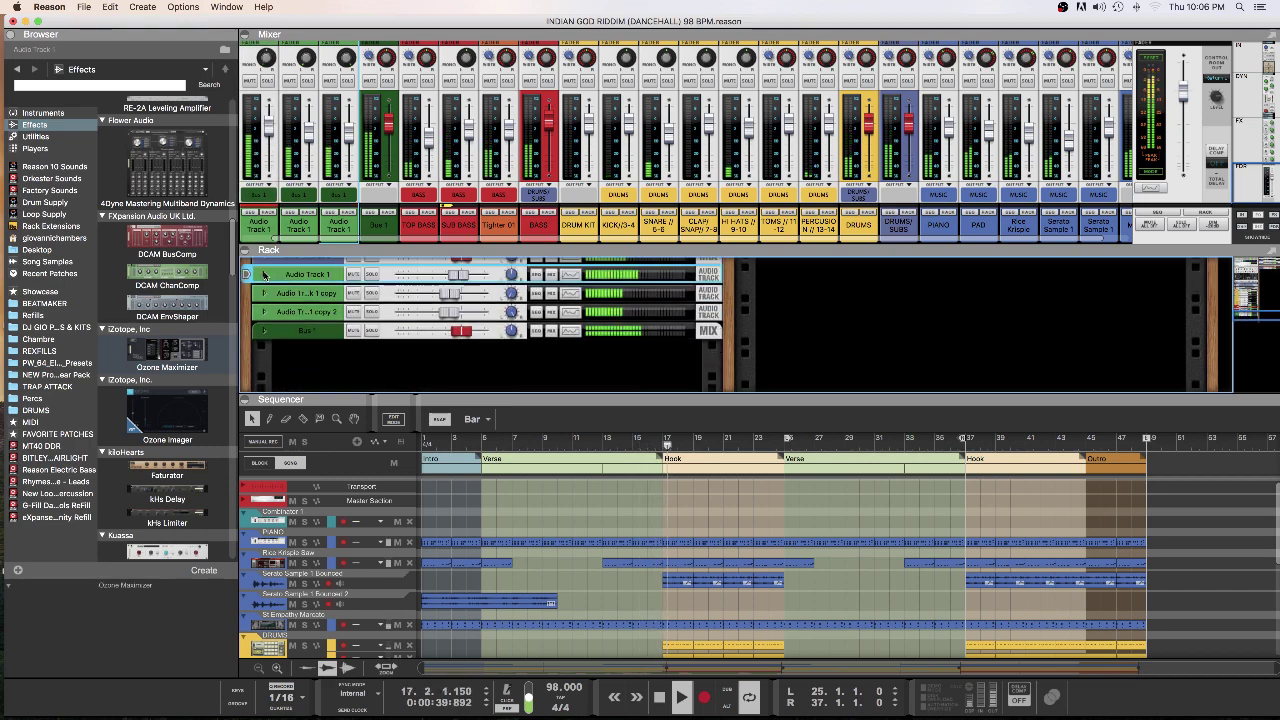
# Step: Look through the rack's drum mix channels and the Master Section's insert effects while the song plays
pyautogui.scroll(-10, 328, 288)
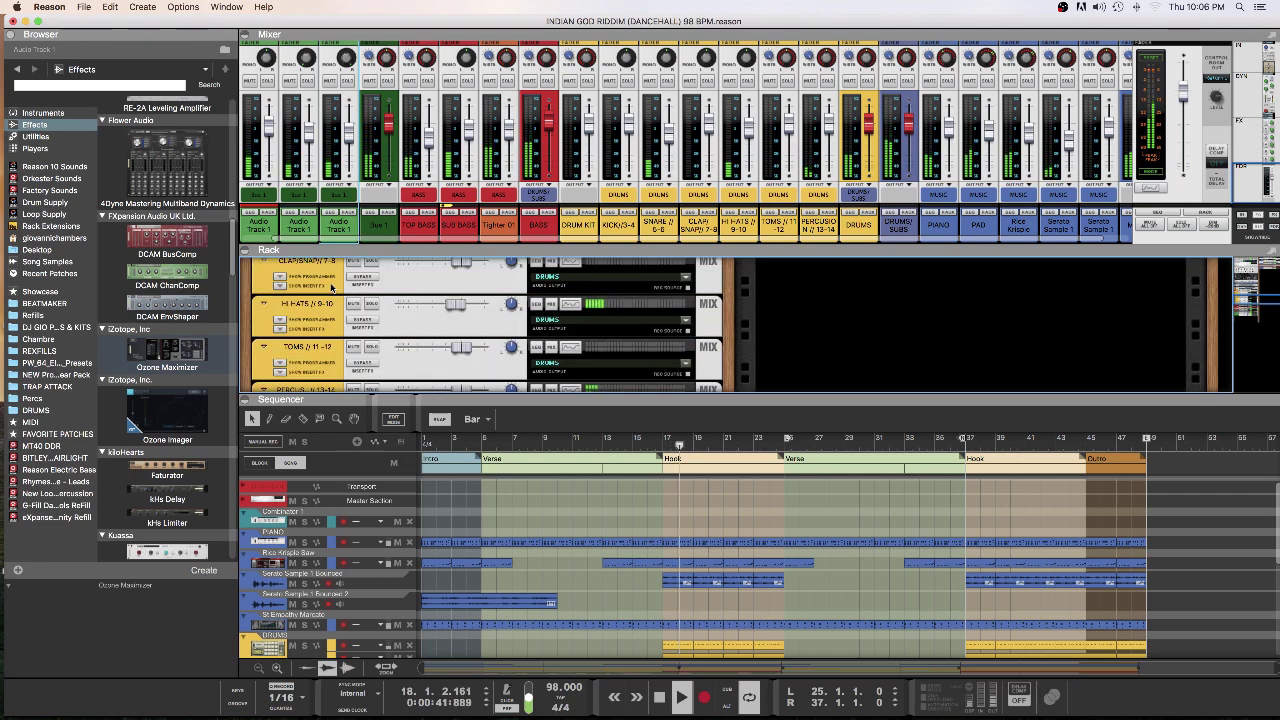
pyautogui.scroll(15, 331, 288)
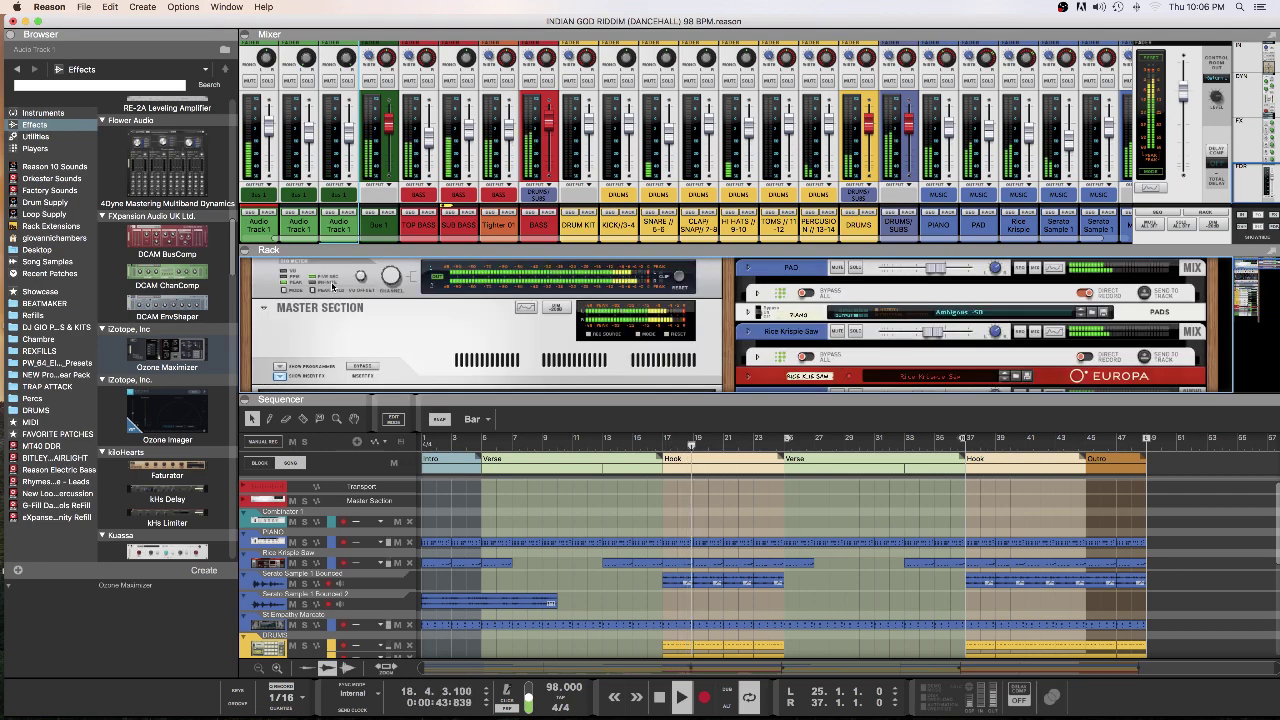
pyautogui.scroll(-3, 298, 316)
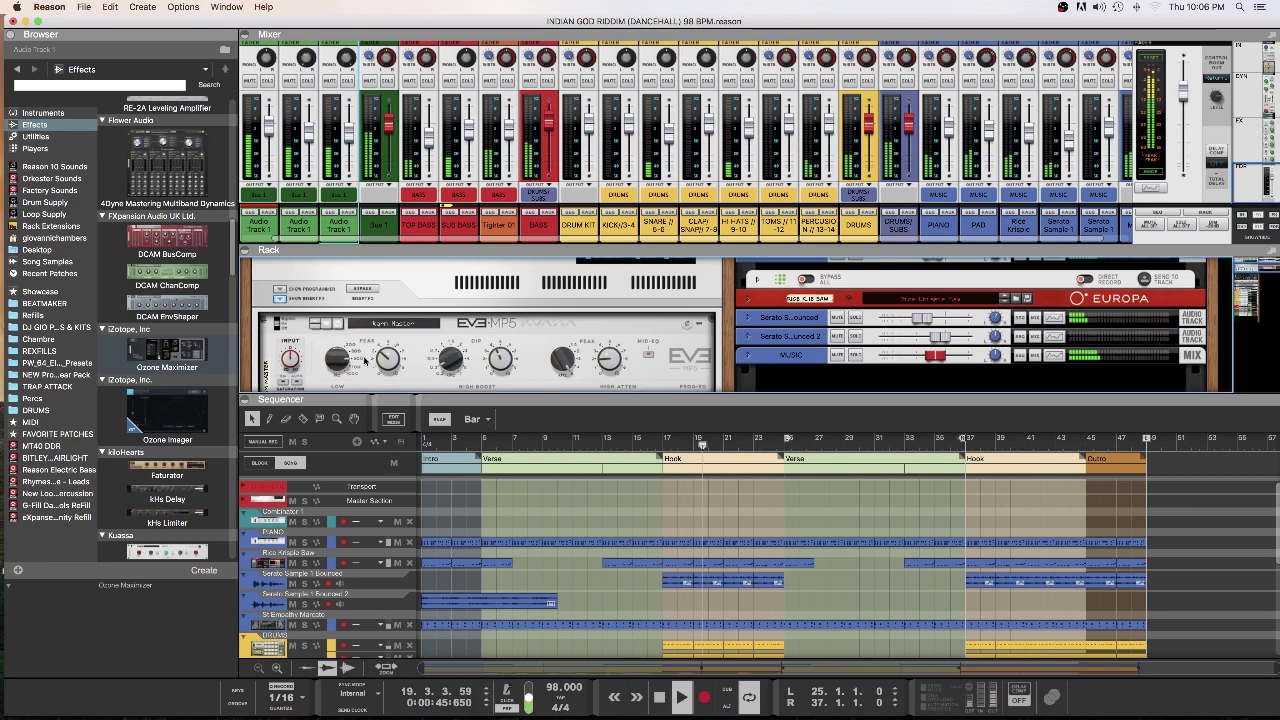
pyautogui.scroll(-3, 463, 362)
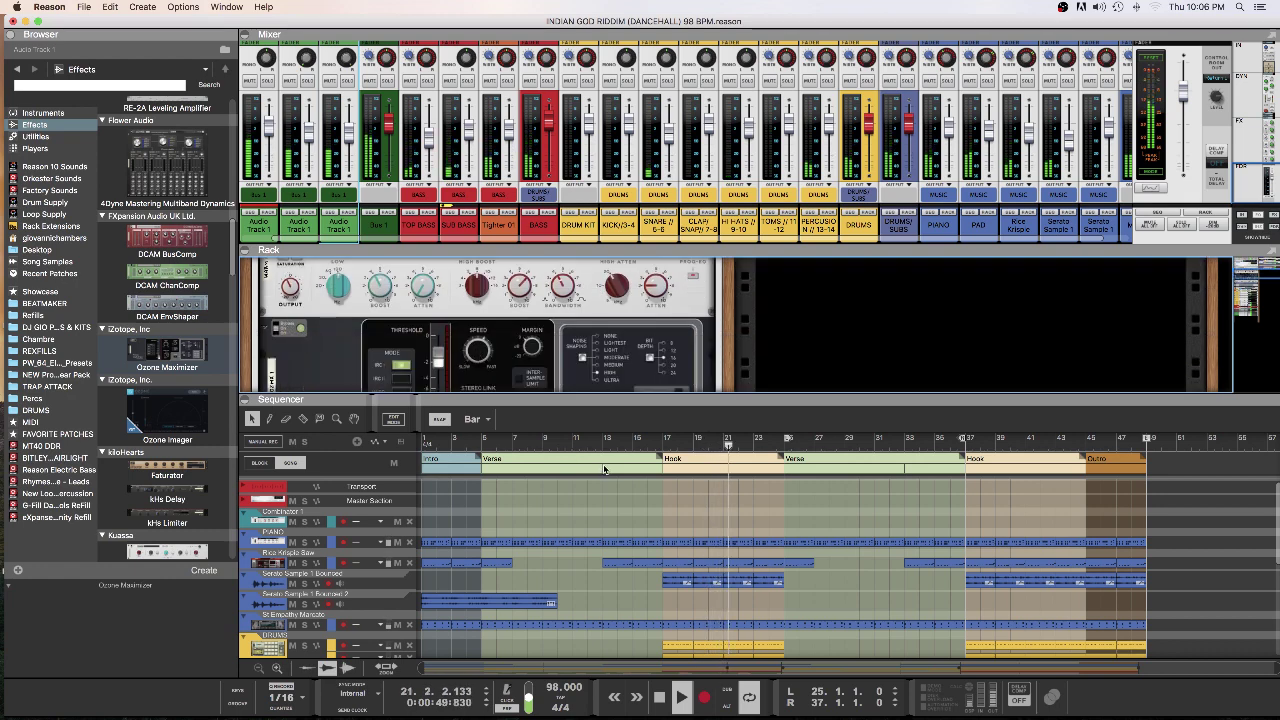
pyautogui.scroll(-10, 526, 361)
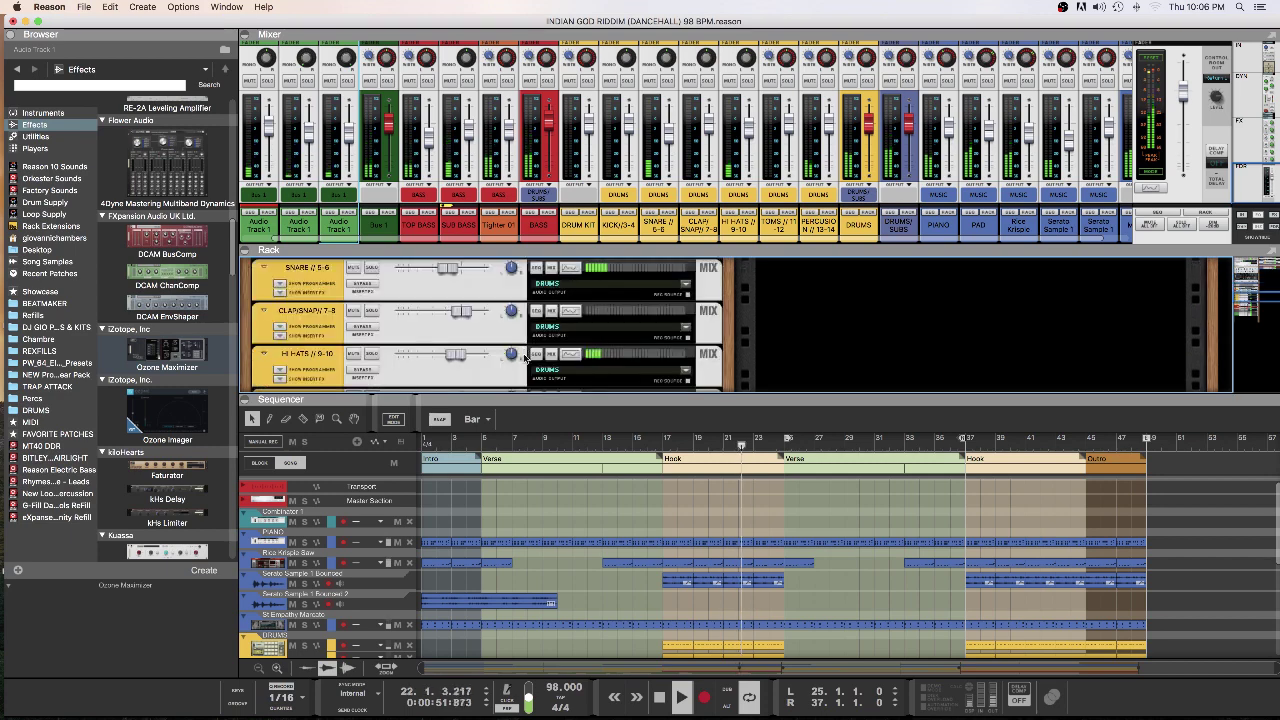
pyautogui.scroll(5, 526, 361)
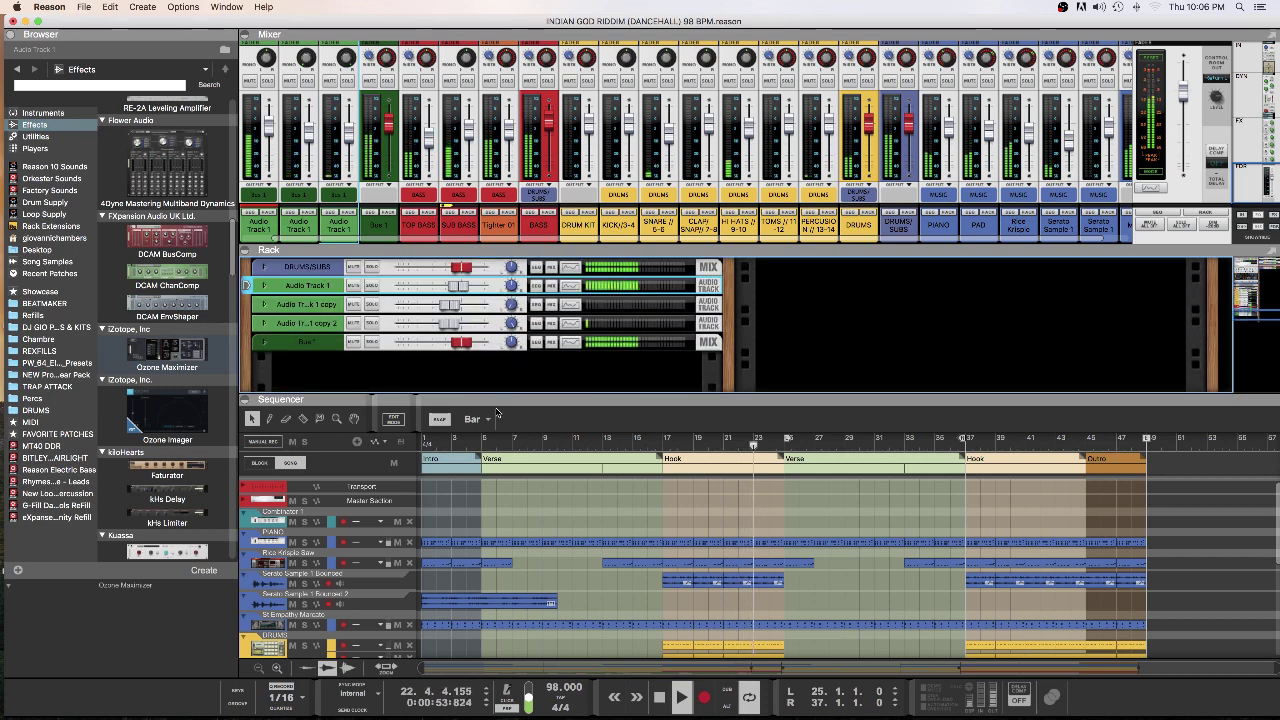
# Step: Enlarge the rack area, bring the audio tracks into view in the sequencer, and unfold Audio Track 1 with its insert effects shown
pyautogui.moveTo(496, 397); pyautogui.dragTo(496, 436)
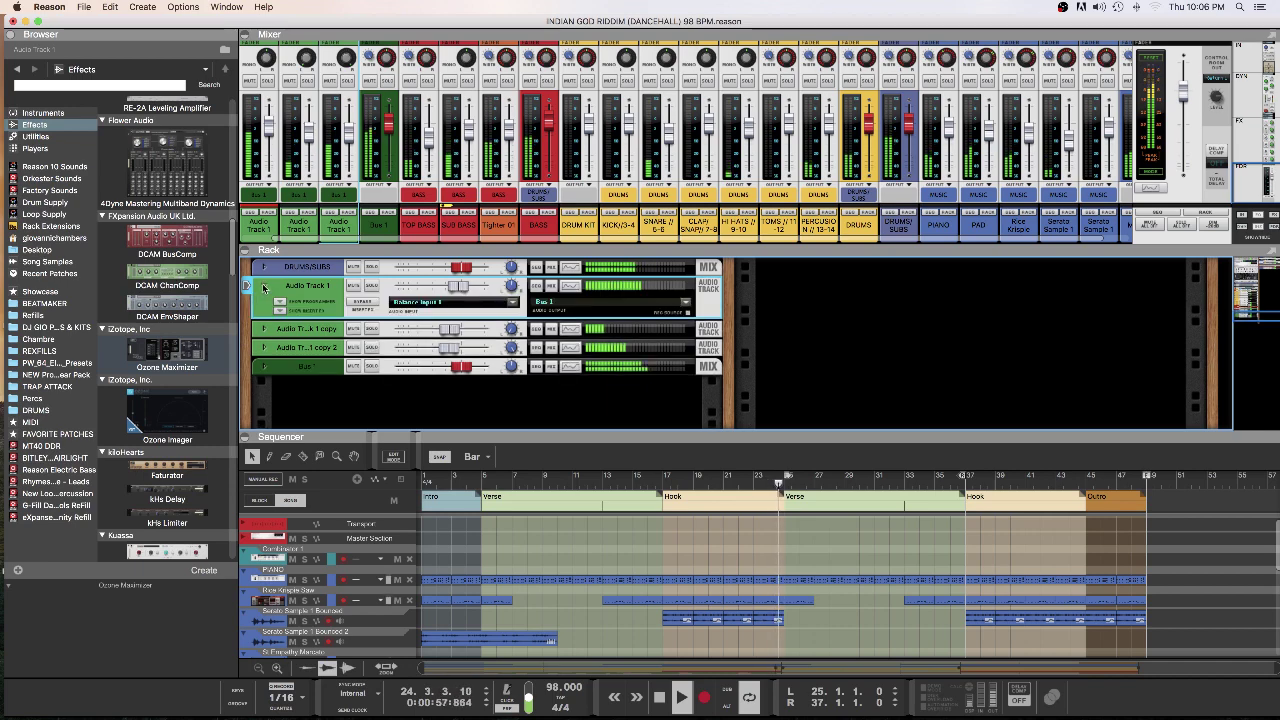
pyautogui.scroll(-10, 342, 600)
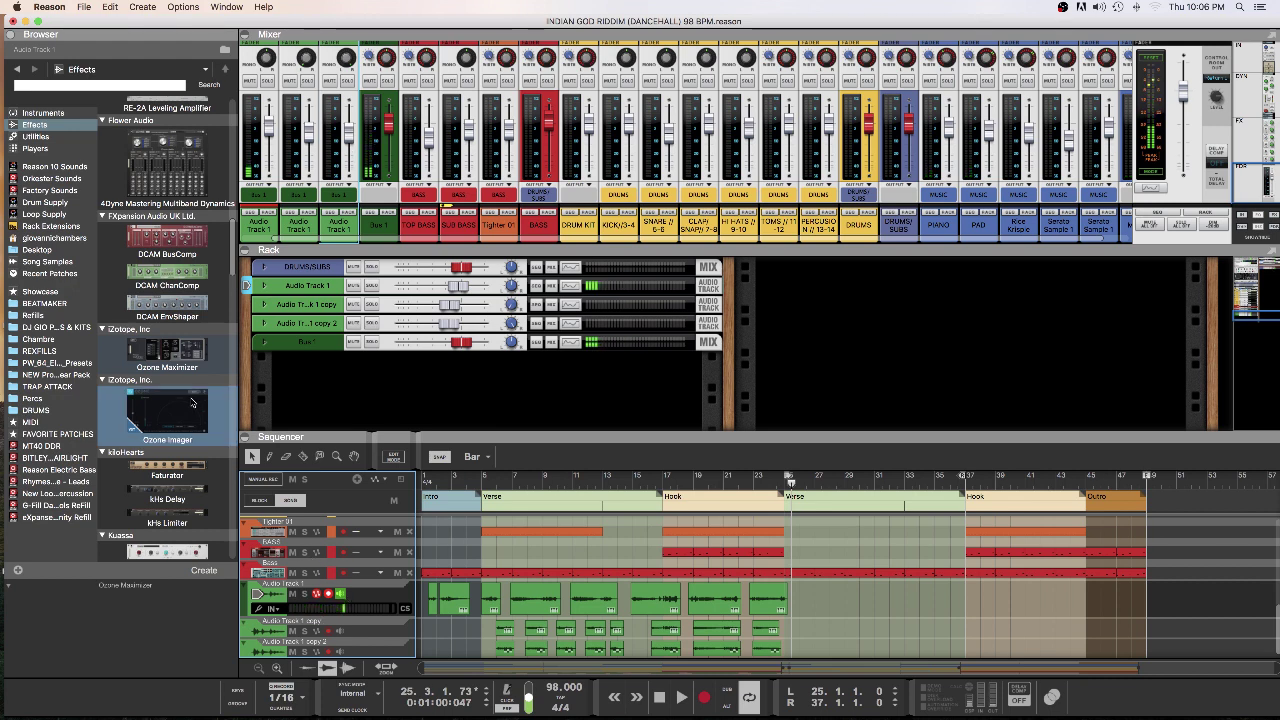
pyautogui.click(264, 287)
pyautogui.click(264, 286)
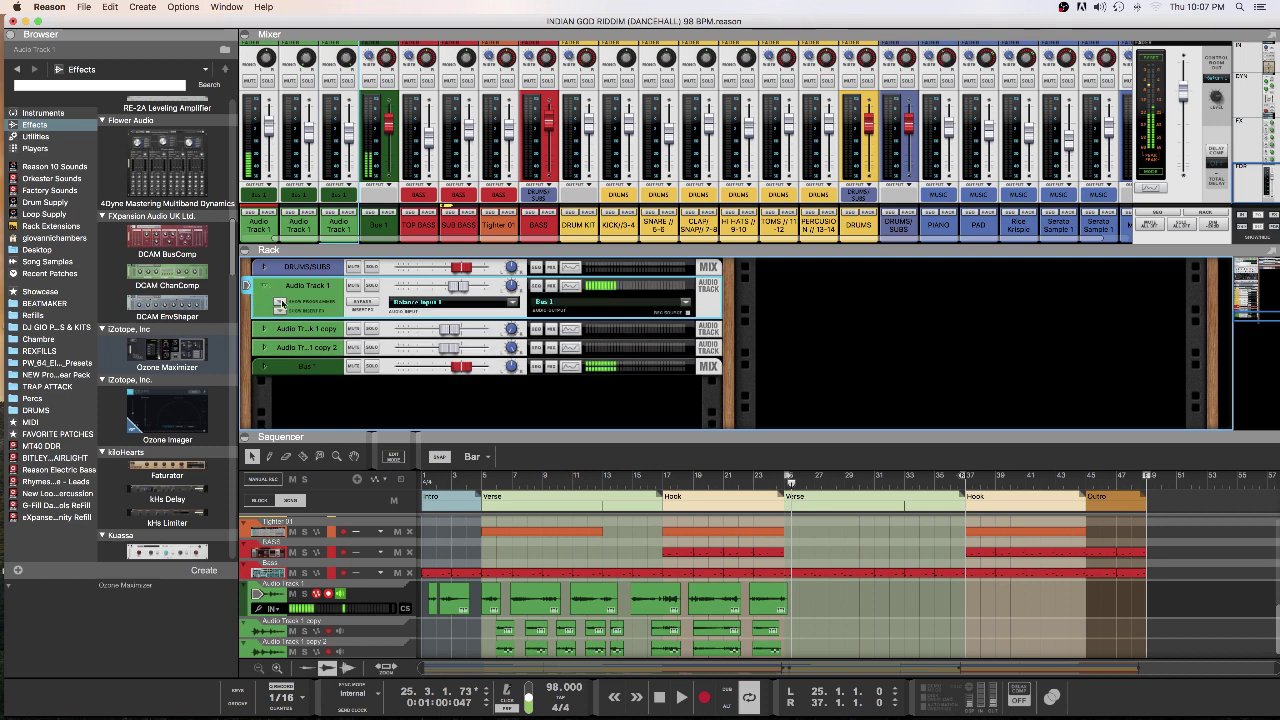
pyautogui.click(278, 313)
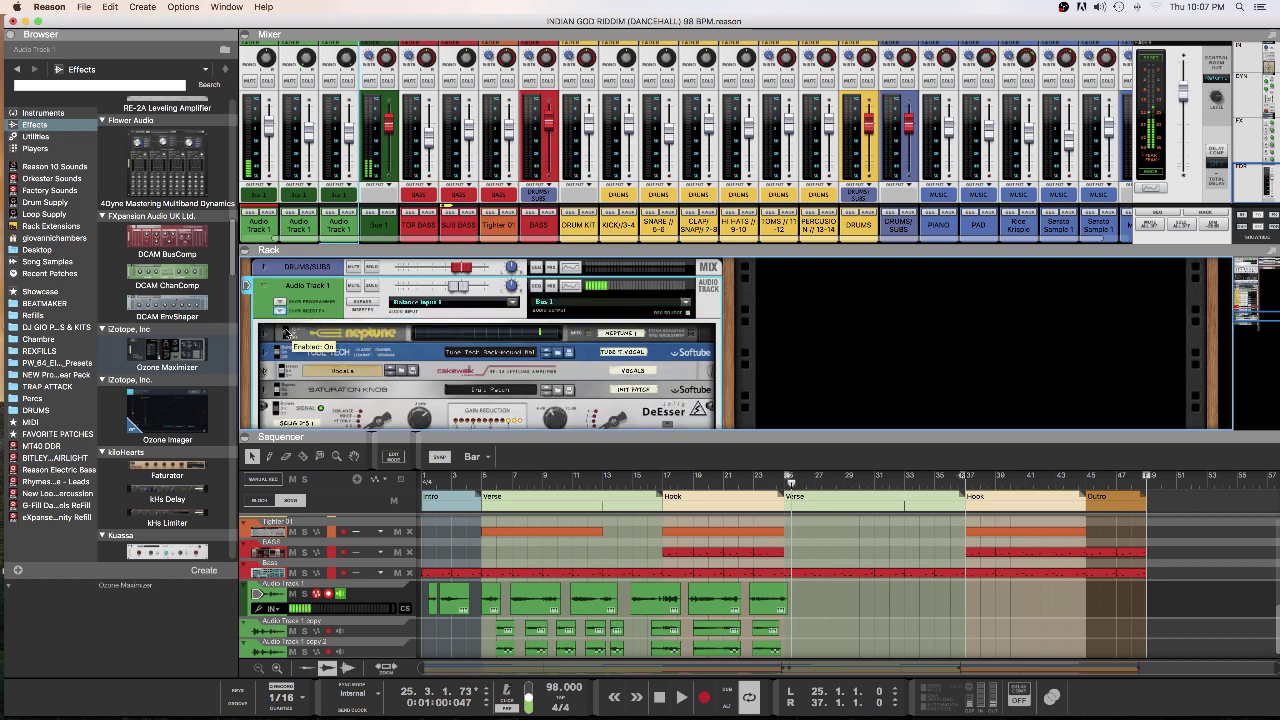